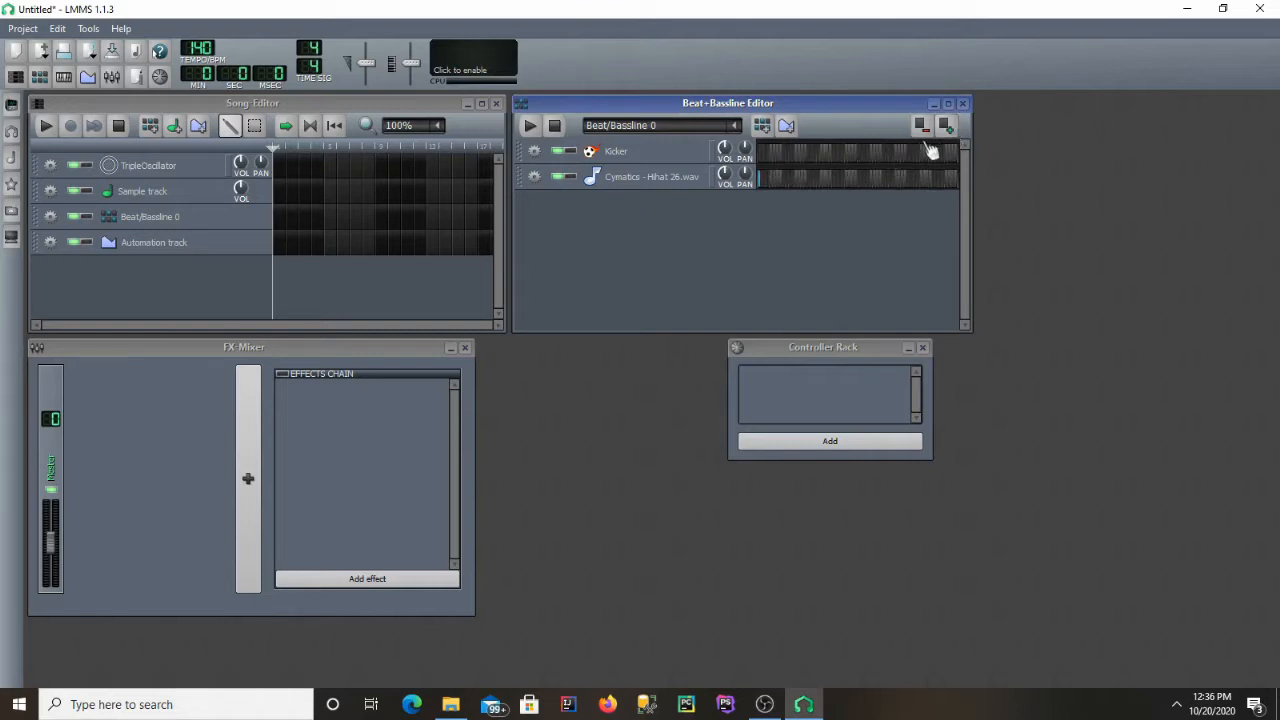
Maximize the Beat+Bassline Editor, fill every second step of the hi-hat track across the whole pattern, and play it back.
double_click(778, 104)
left_click(305, 155)
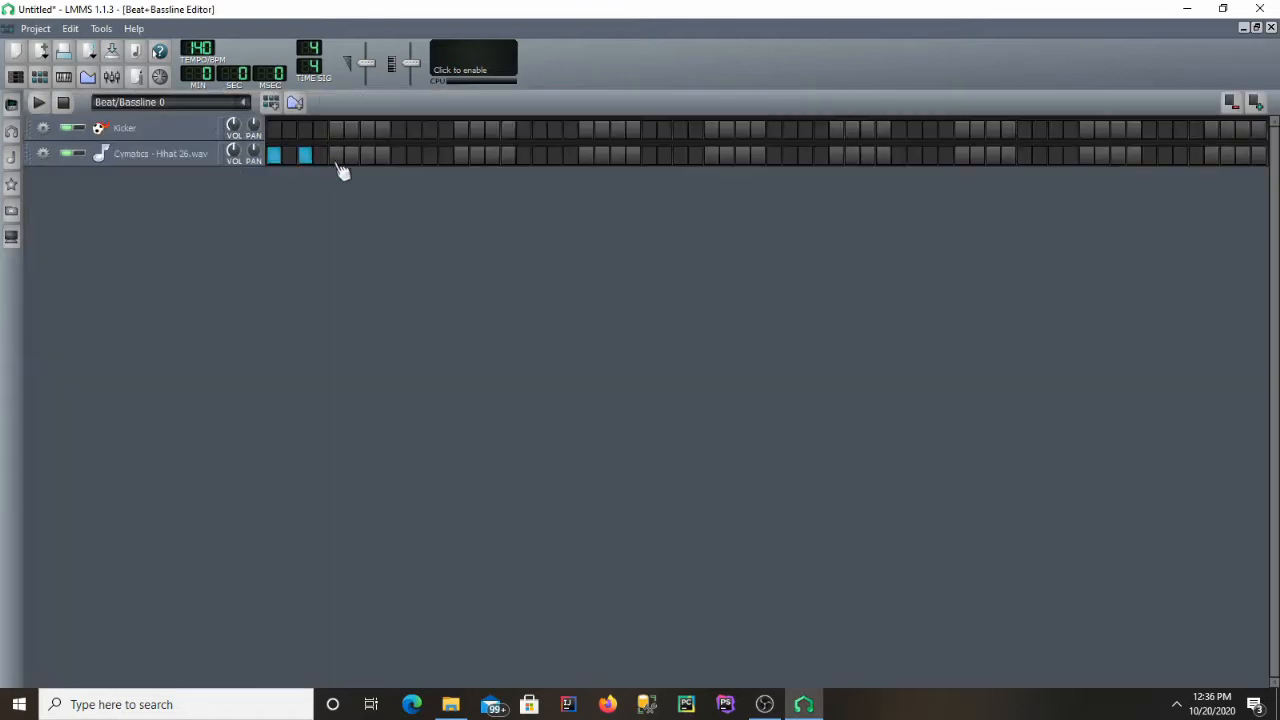
left_click(336, 155)
left_click(367, 155)
left_click(398, 155)
left_click(429, 155)
left_click(492, 157)
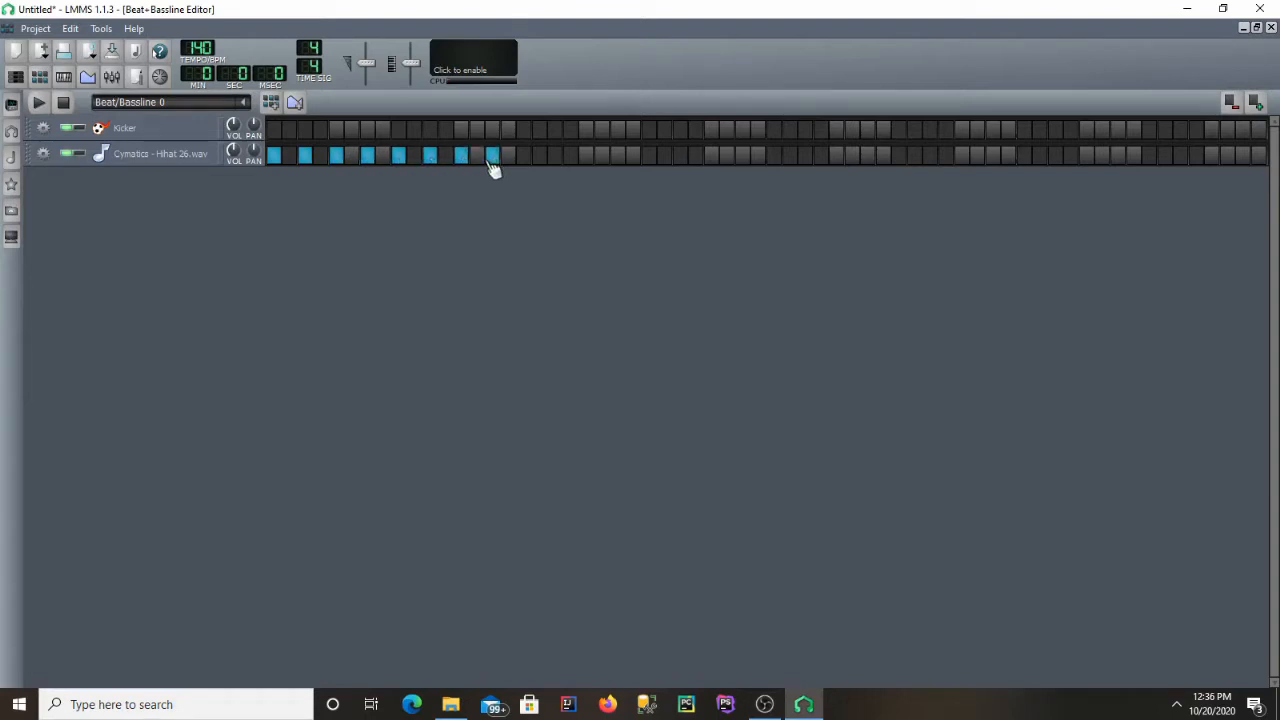
left_click(523, 157)
left_click(585, 157)
left_click(601, 157)
left_click(617, 157)
left_click(601, 157)
left_click(648, 157)
left_click(679, 157)
left_click(711, 157)
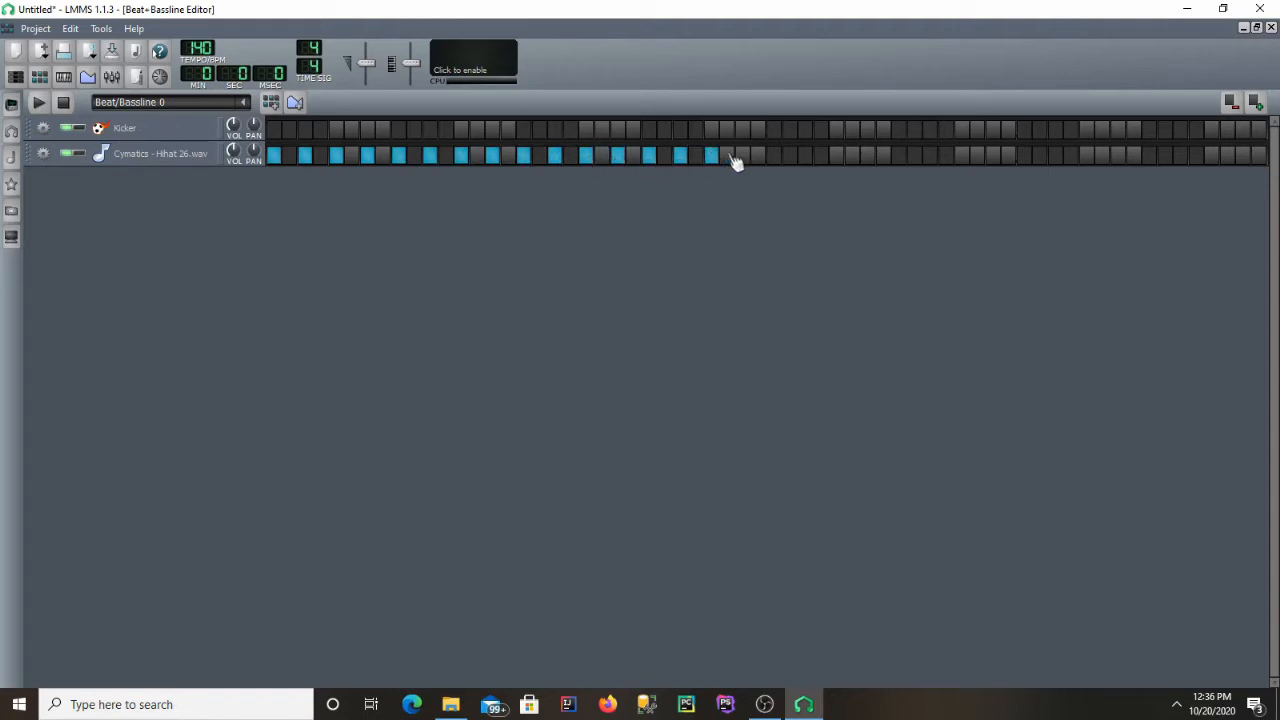
left_click(742, 157)
left_click(773, 157)
left_click(805, 157)
left_click(836, 157)
left_click(867, 157)
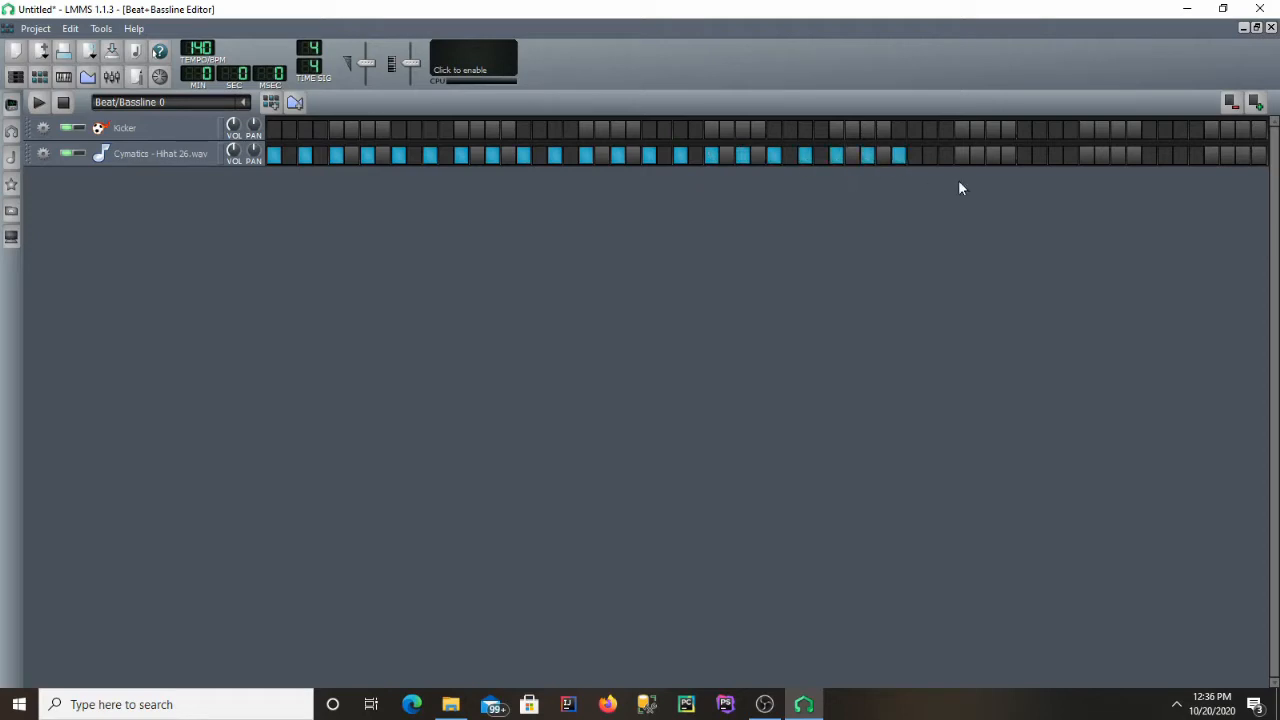
left_click(930, 157)
left_click(961, 157)
left_click(993, 157)
left_click(1024, 157)
left_click(1055, 157)
left_click(1086, 157)
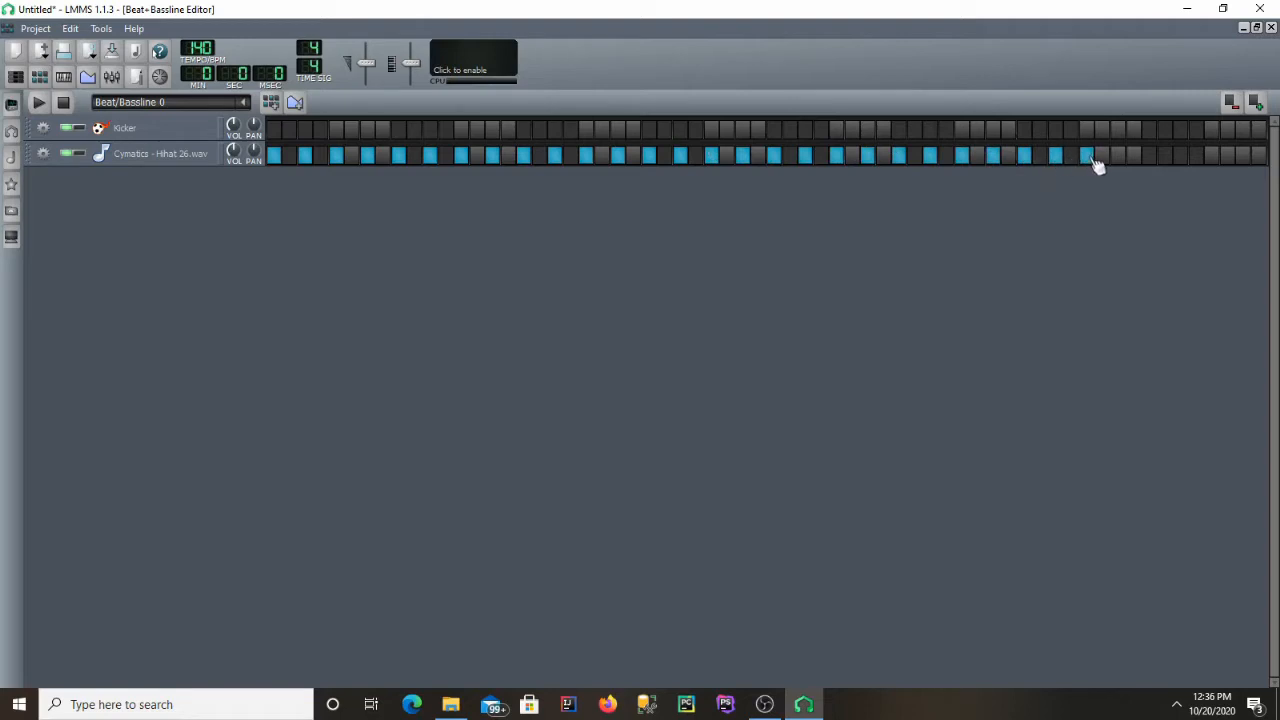
left_click(1118, 157)
left_click(1149, 157)
left_click(1180, 157)
left_click(1213, 157)
left_click(1243, 155)
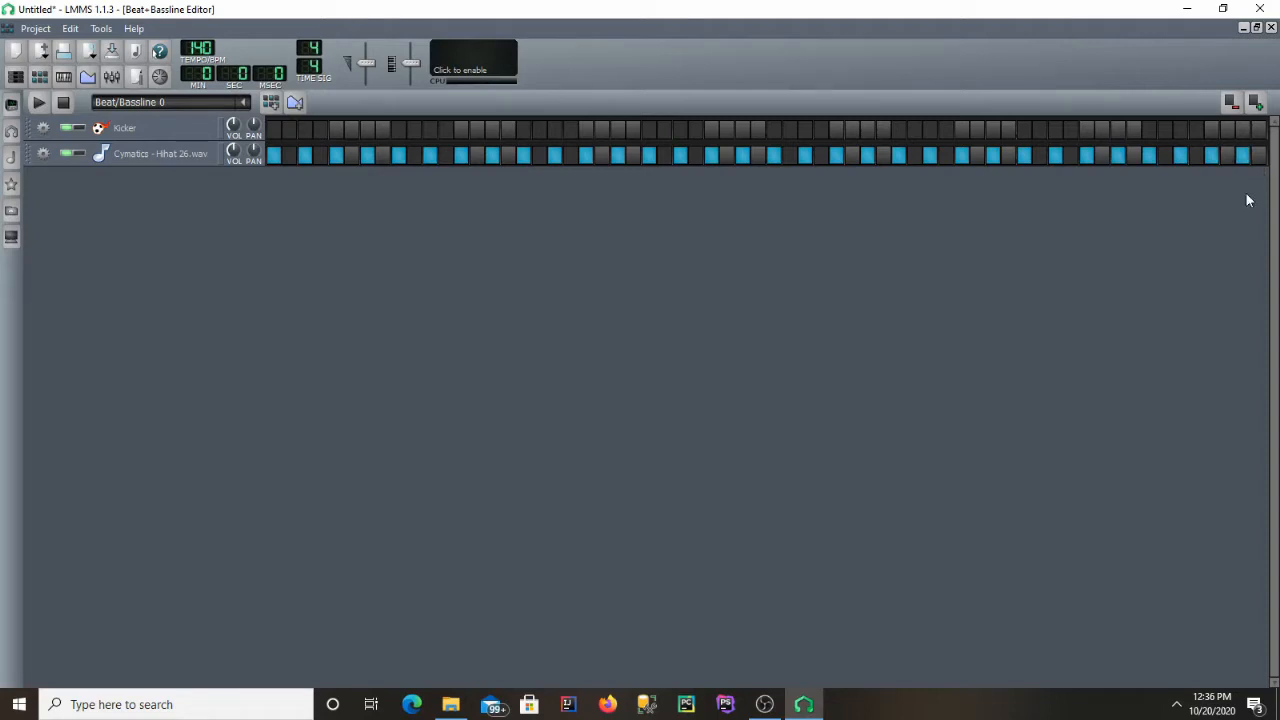
left_click(41, 103)
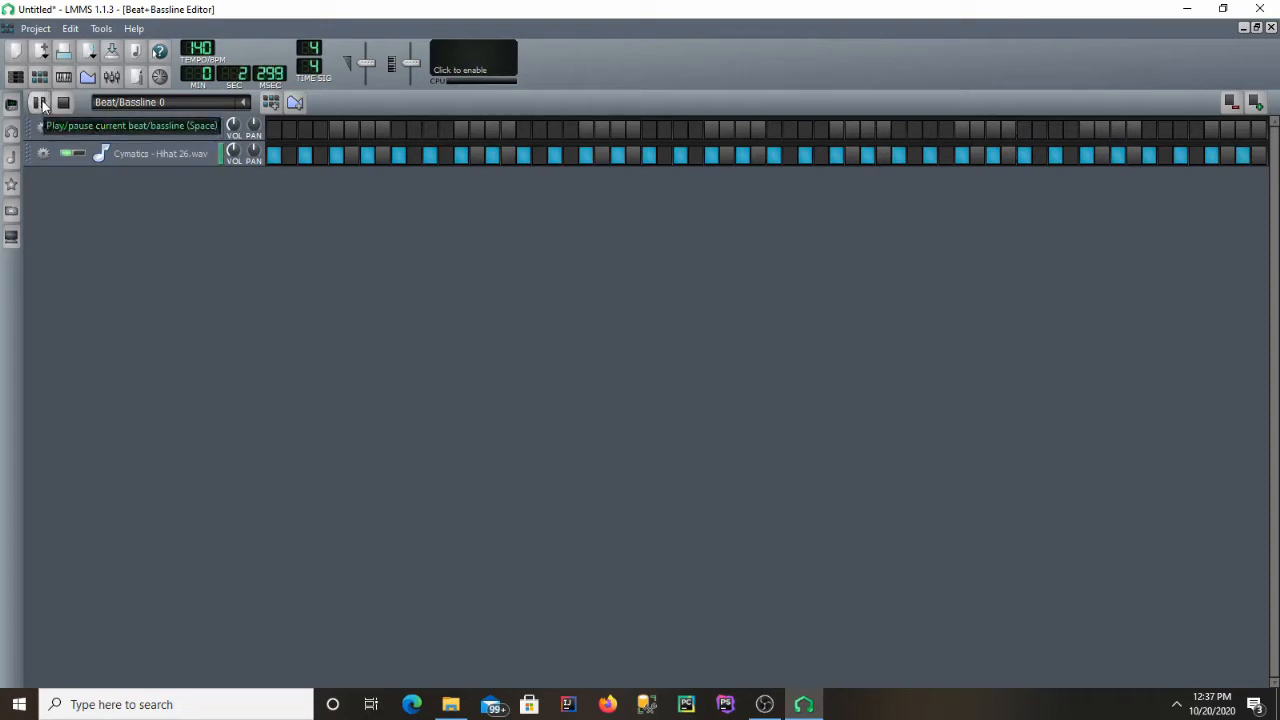
left_click(62, 104)
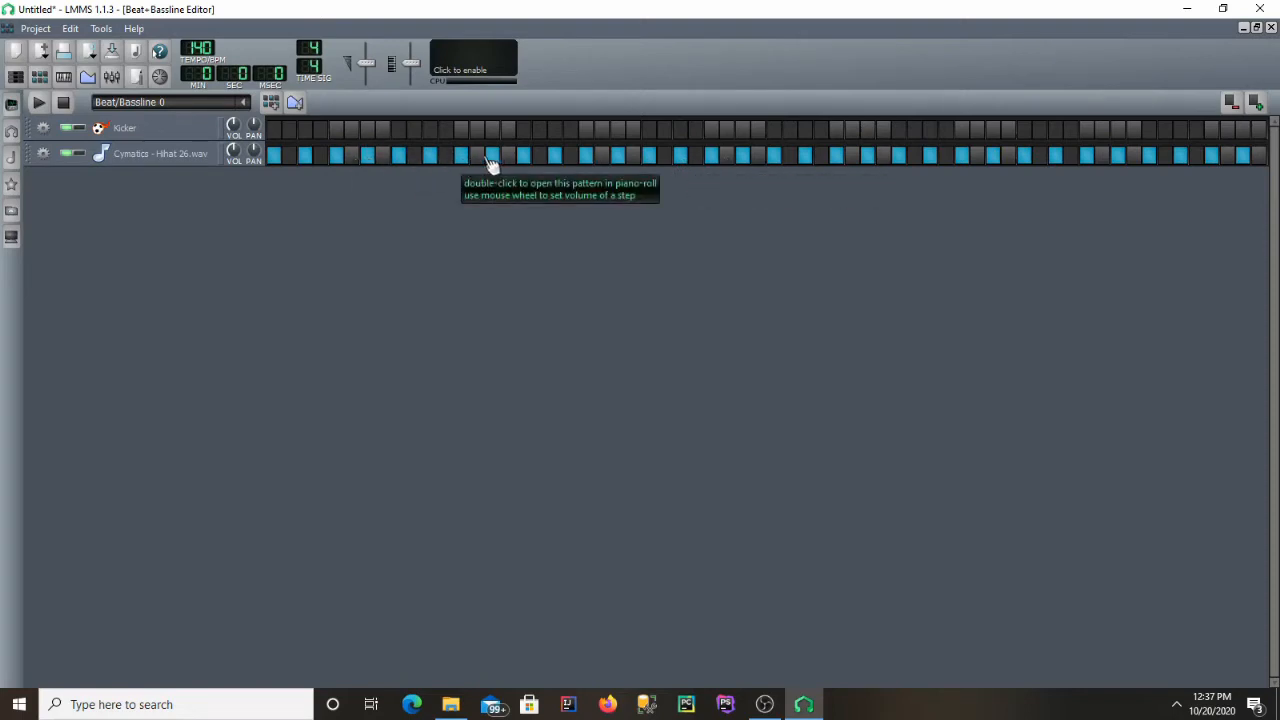
Add hi-hat hits on steps 30, 32, 62 and 64 to form two quick rolls, and play the pattern.
left_click(727, 155)
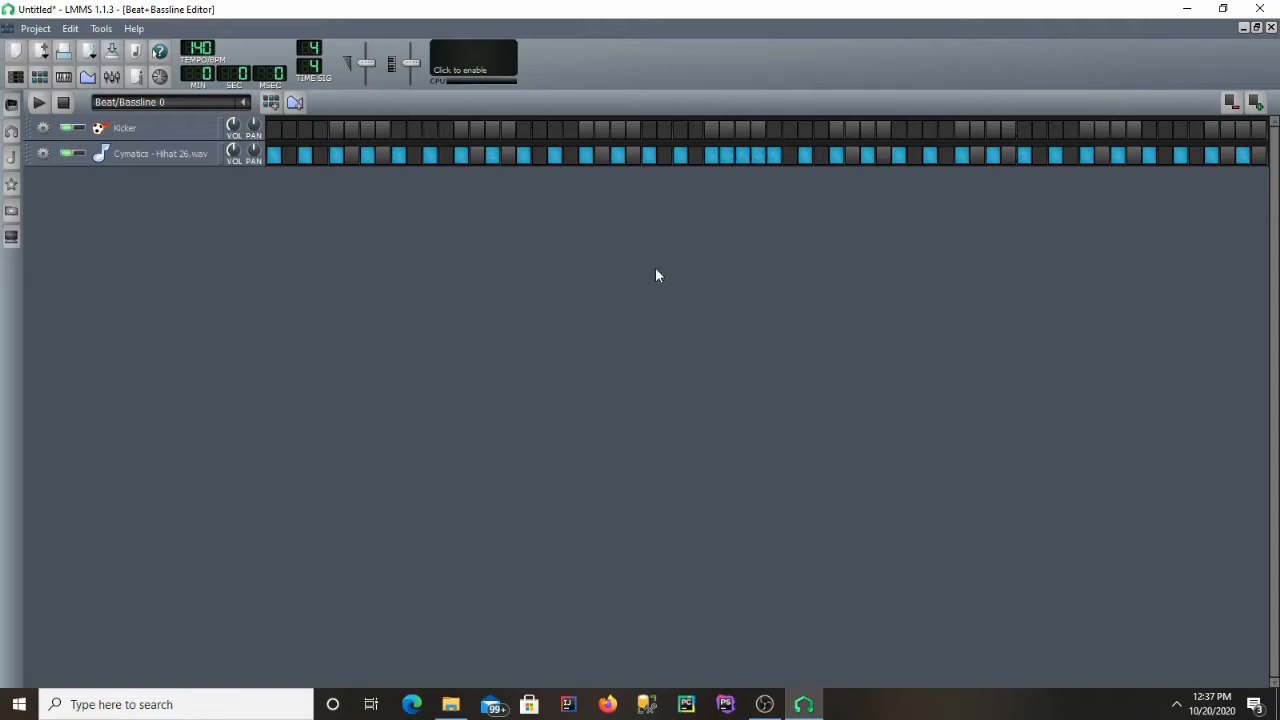
left_click(1228, 157)
left_click(40, 102)
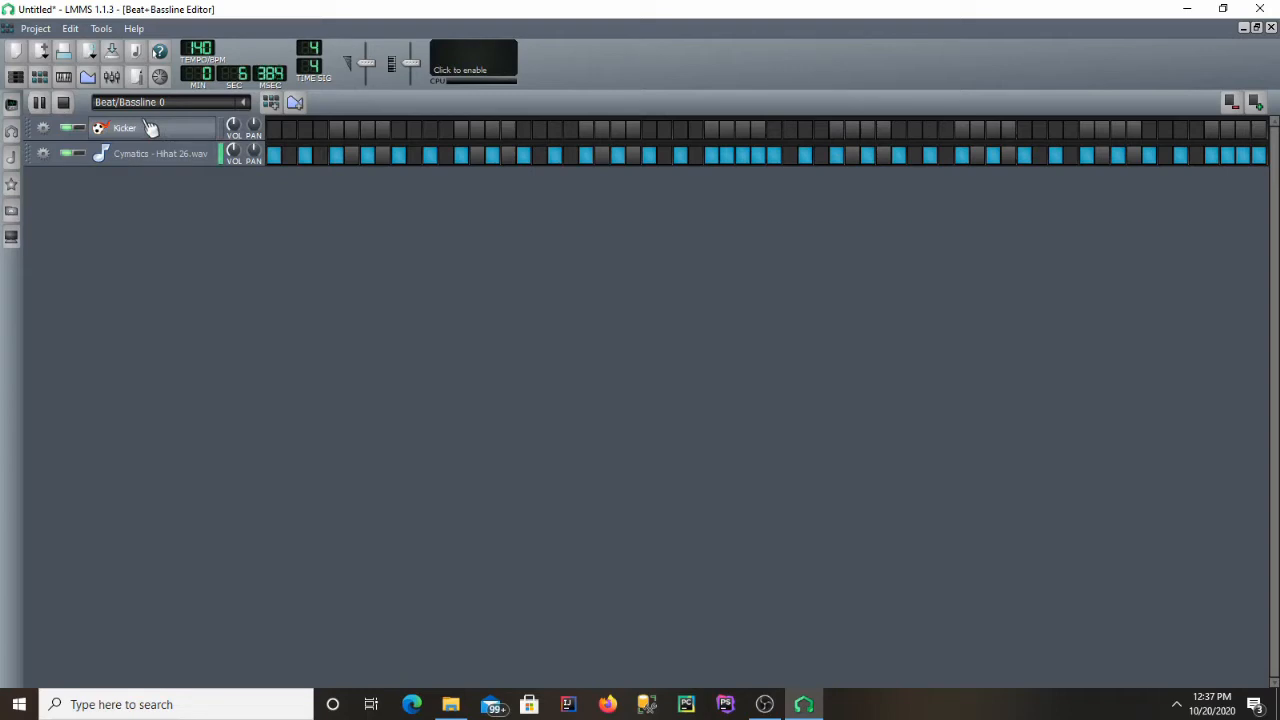
left_click(62, 102)
Open the hi-hat pattern in the piano roll at 200% zoom and move the last three notes of bar 2 to B4, G#4 and G4.
right_click(409, 161)
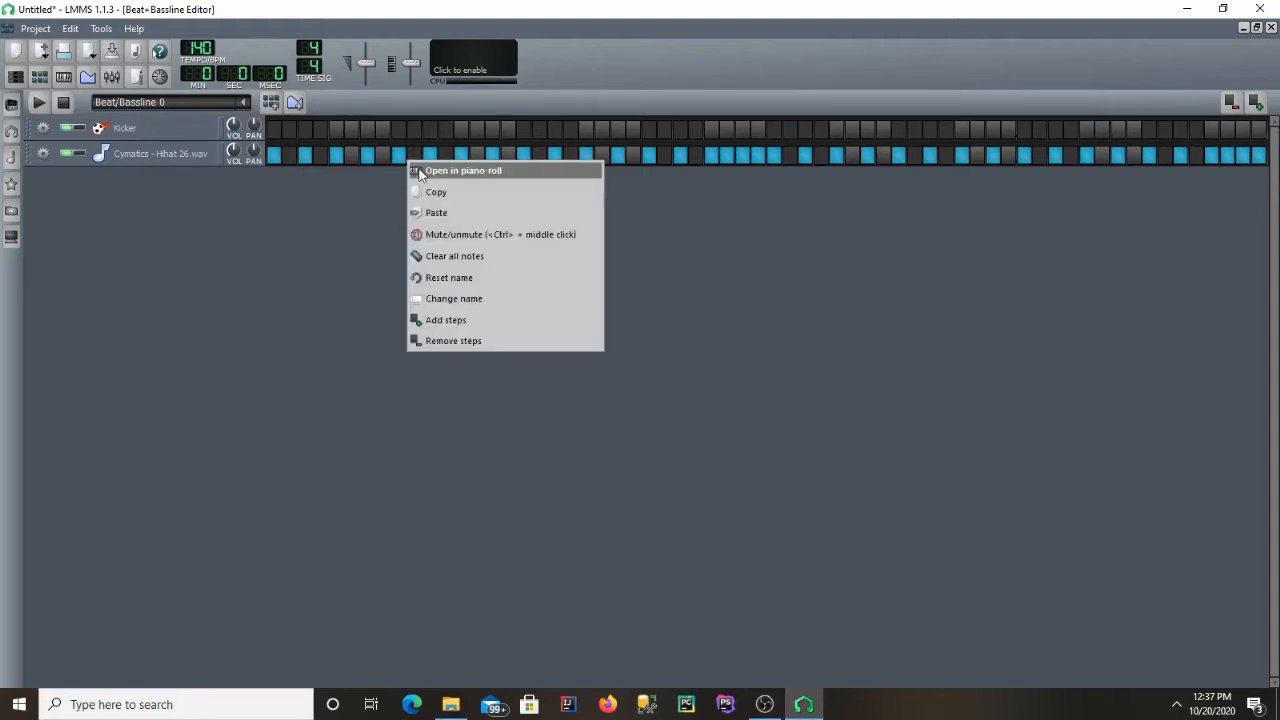
left_click(462, 171)
scroll(494, 268, "up", 5)
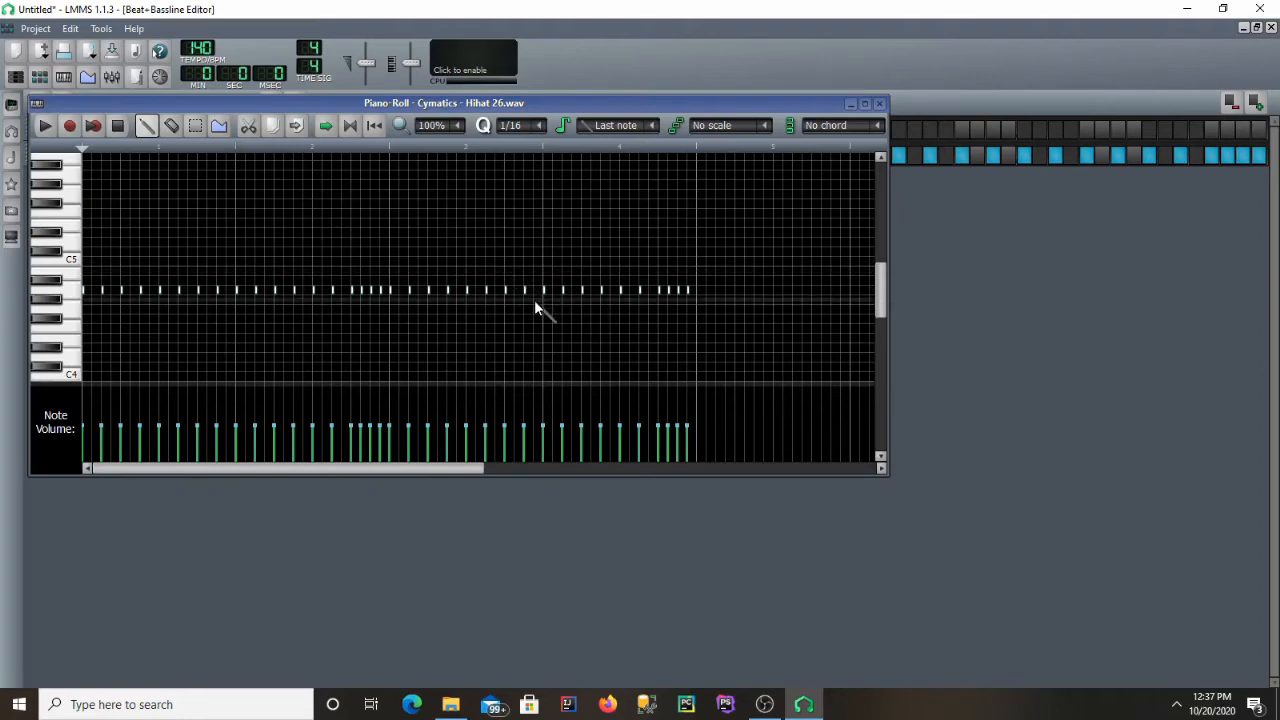
left_click(450, 125)
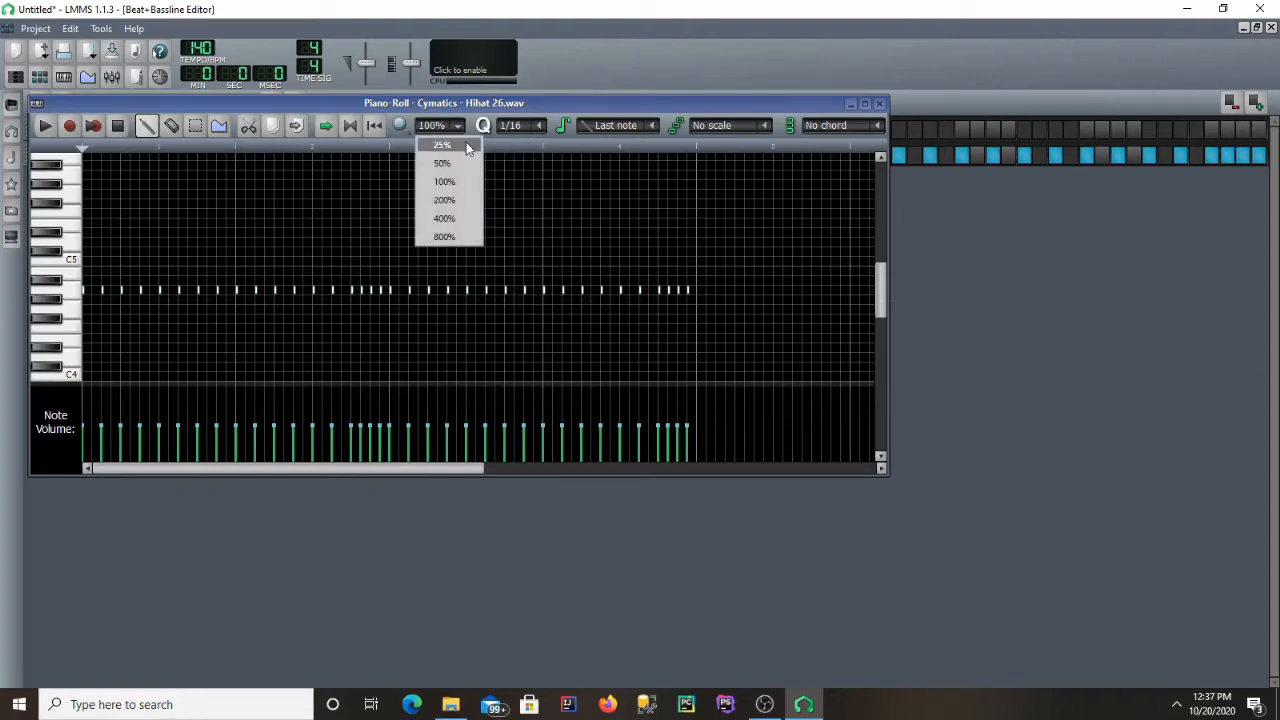
left_click(456, 218)
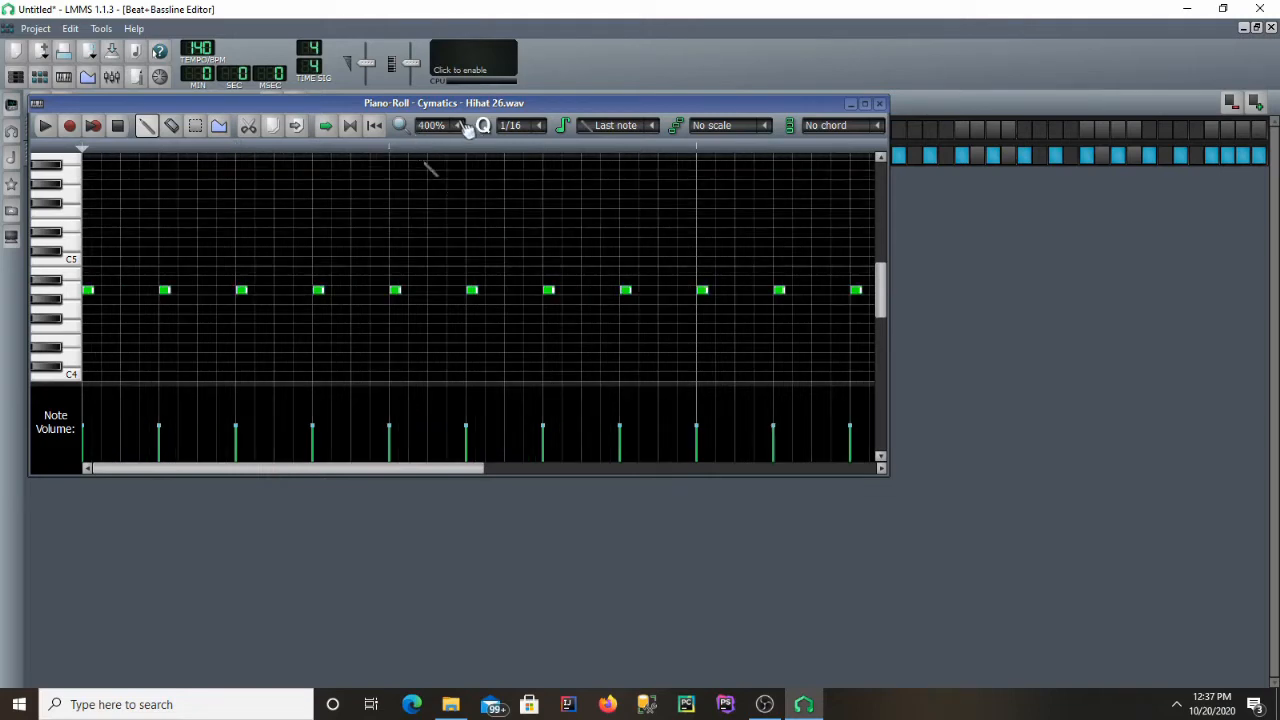
left_click(466, 127)
left_click(456, 199)
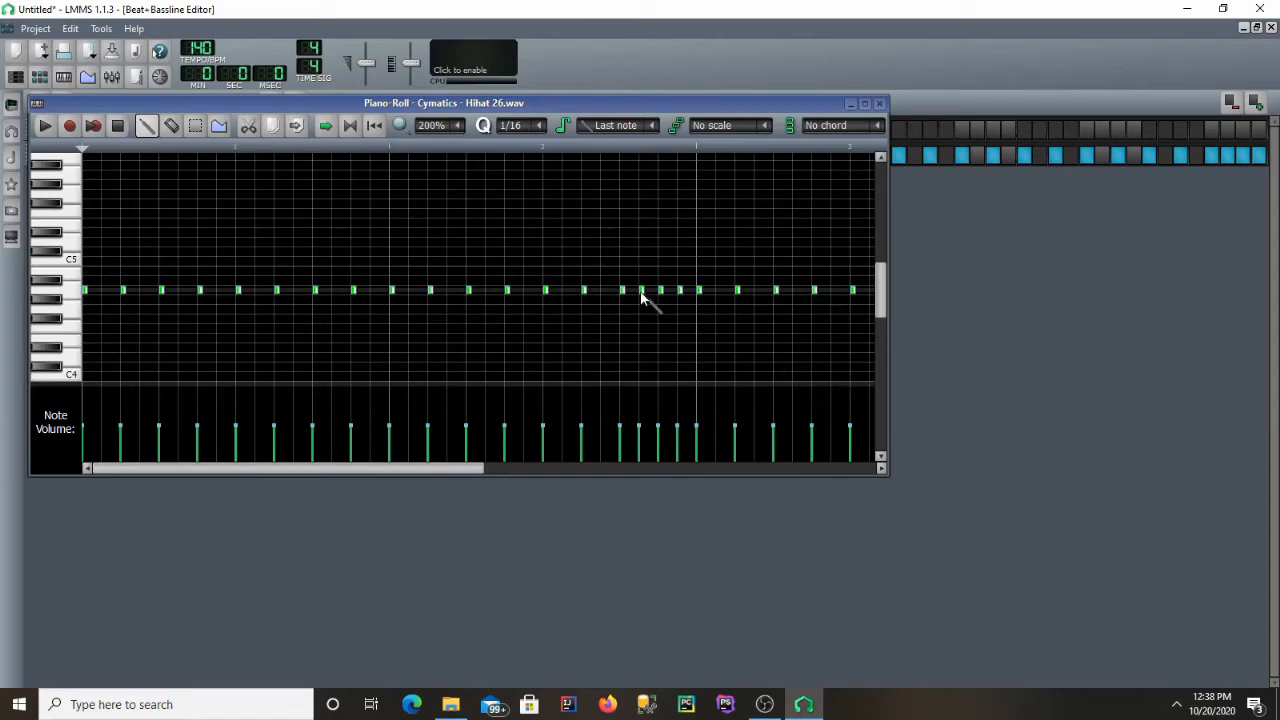
left_click_drag(645, 292, 689, 310)
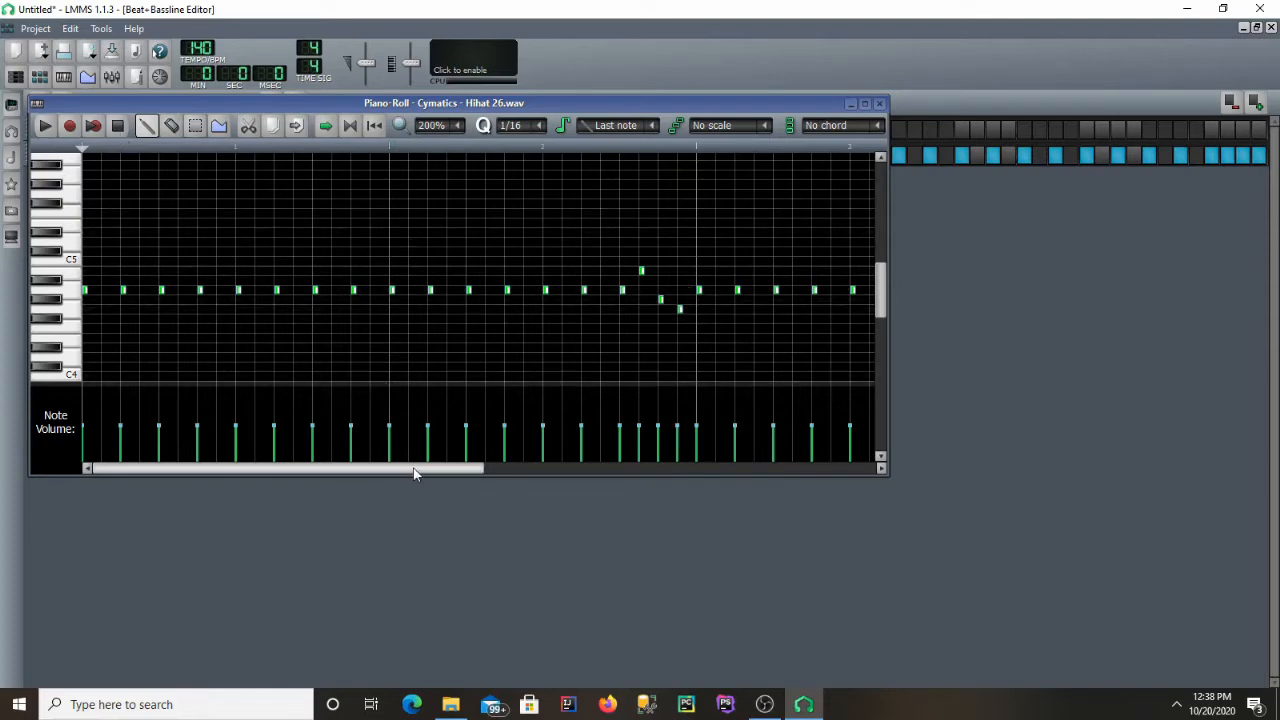
Raise the last three hi-hat notes of bar 4 stepwise to A#4, B4 and C5, and play the pattern.
left_click_drag(415, 474, 614, 474)
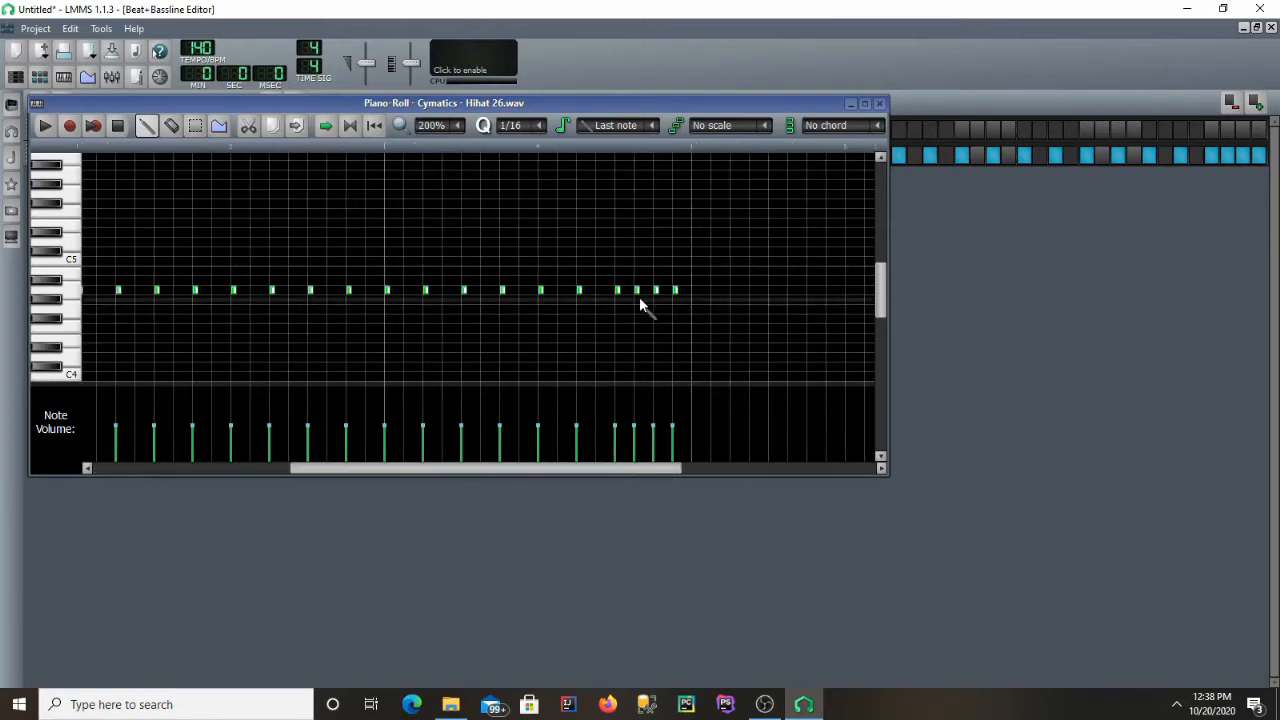
left_click_drag(637, 291, 675, 263)
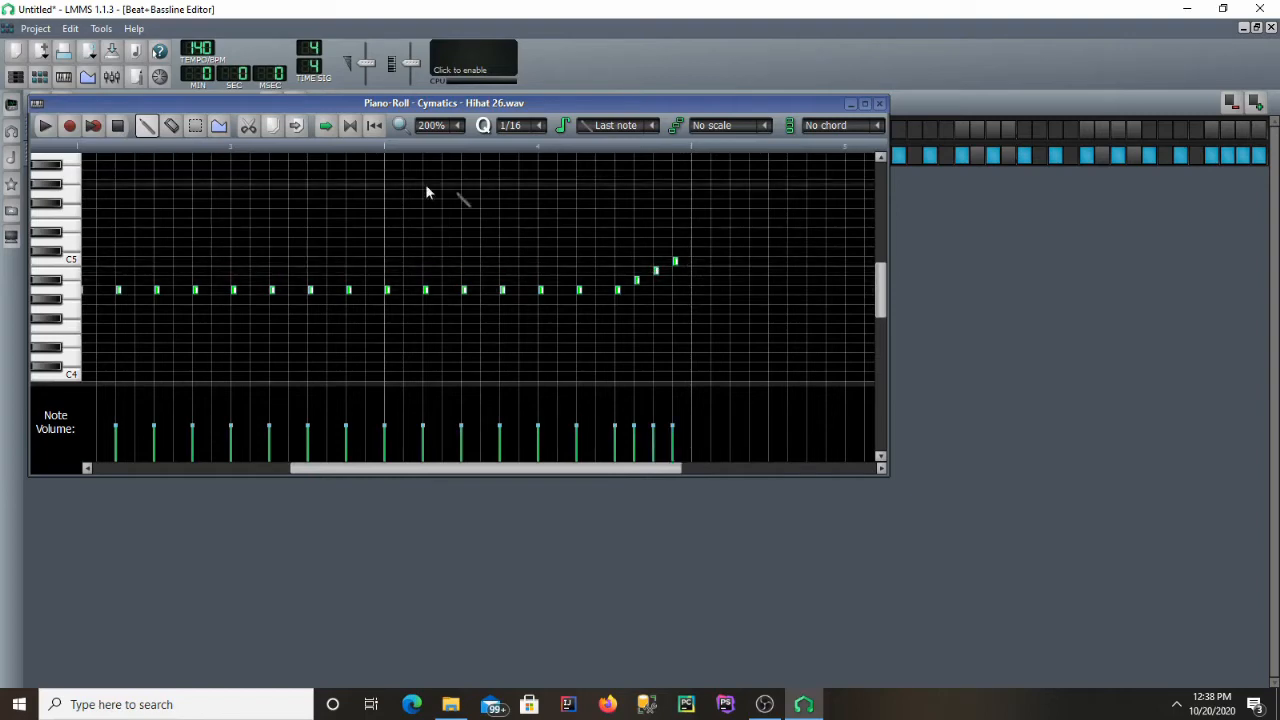
left_click(45, 125)
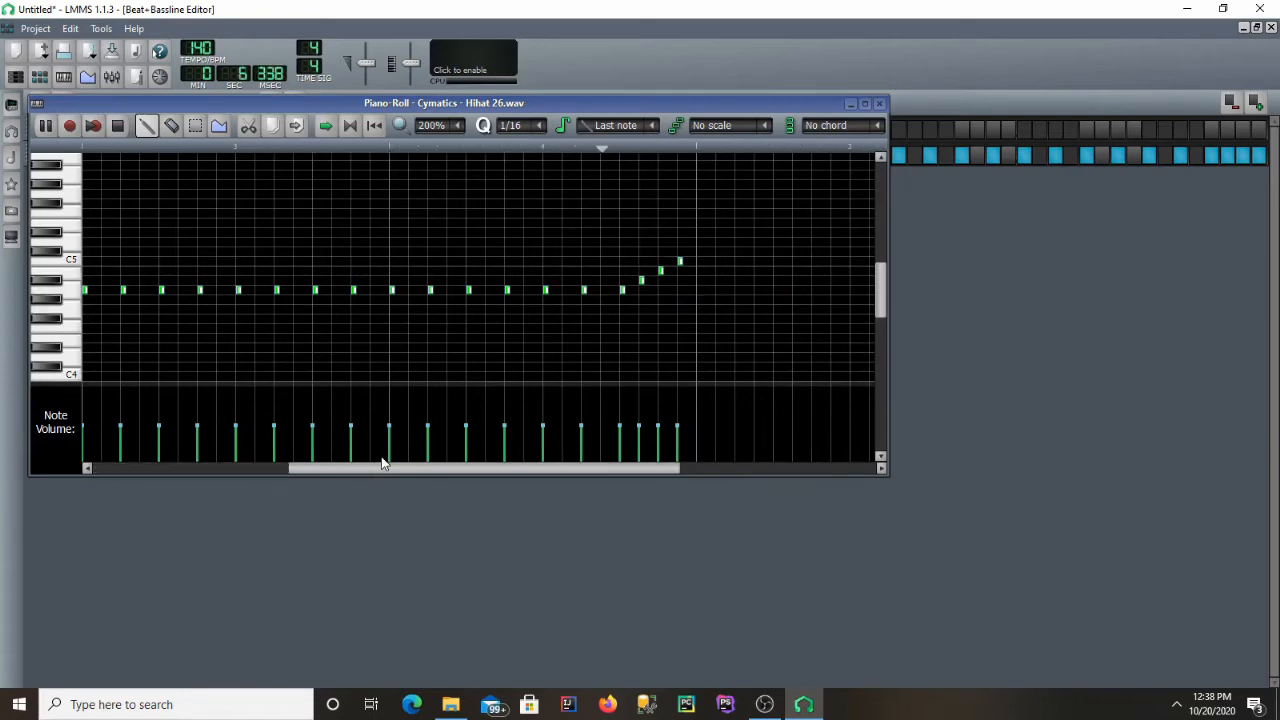
left_click(118, 125)
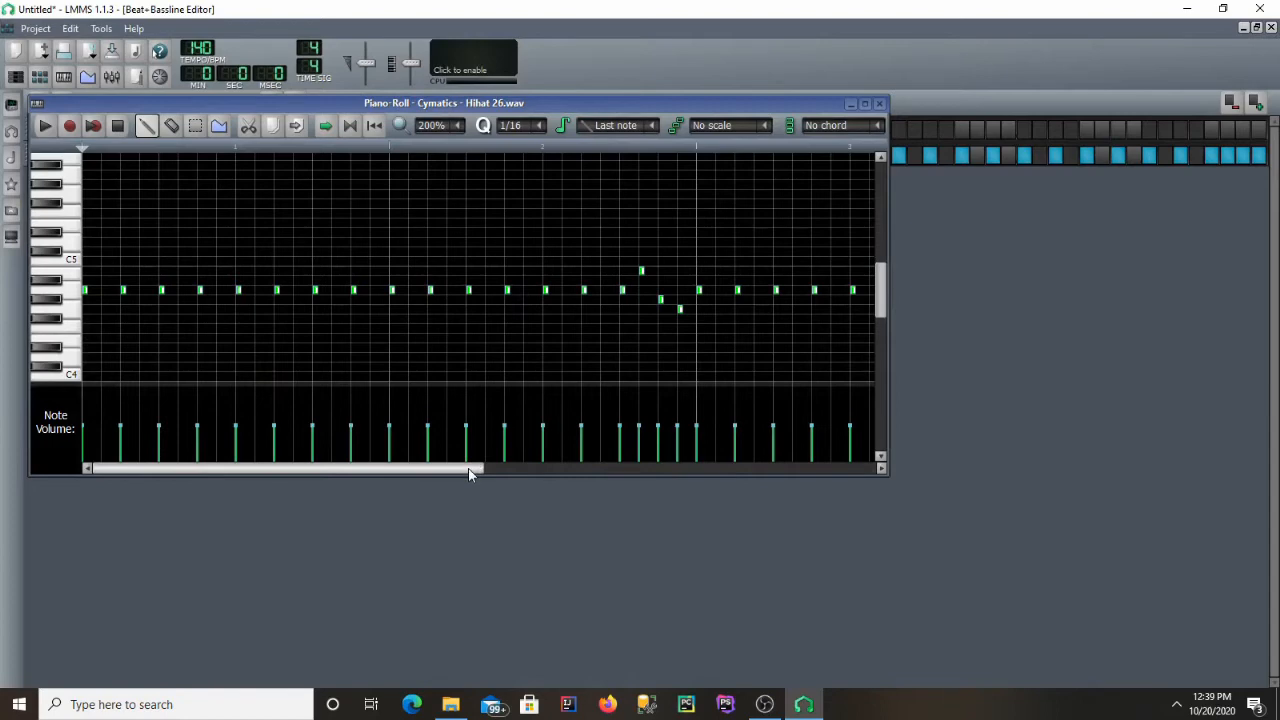
Try placing two hi-hat notes a third of a bar apart from the start of bar 3 with 1/3 quantization, and delete them.
left_click_drag(474, 474, 487, 474)
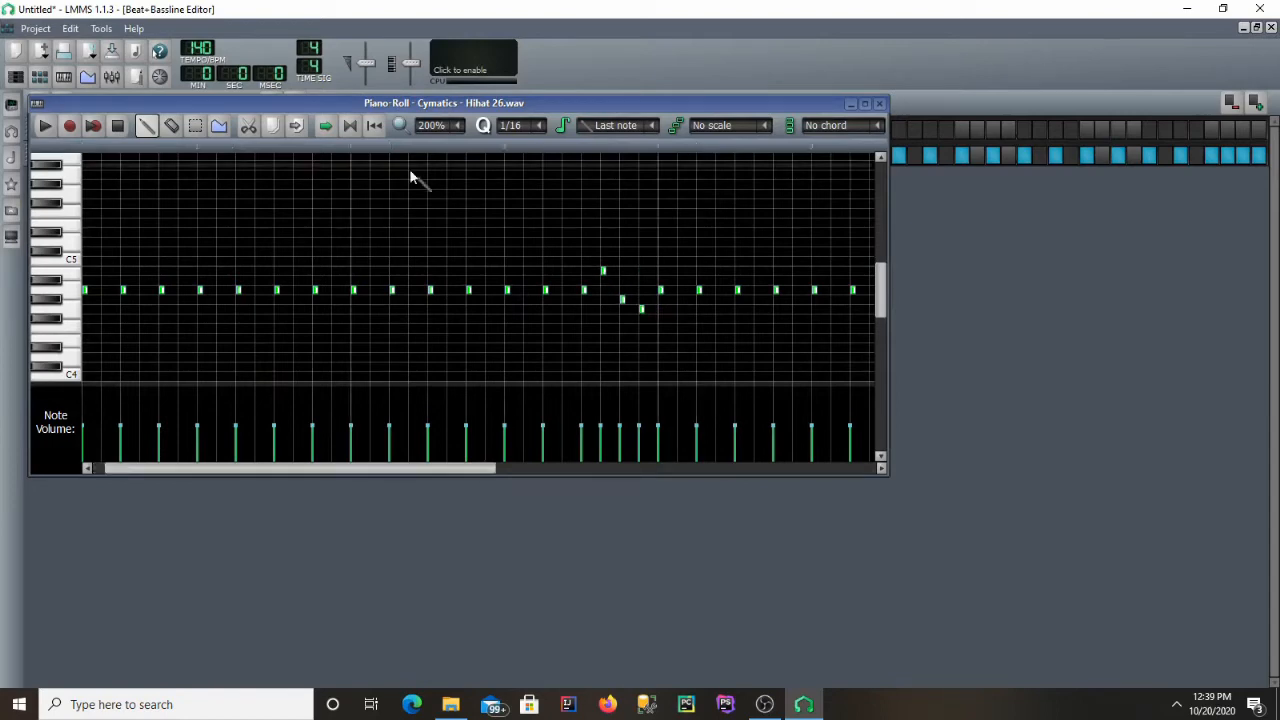
left_click(540, 127)
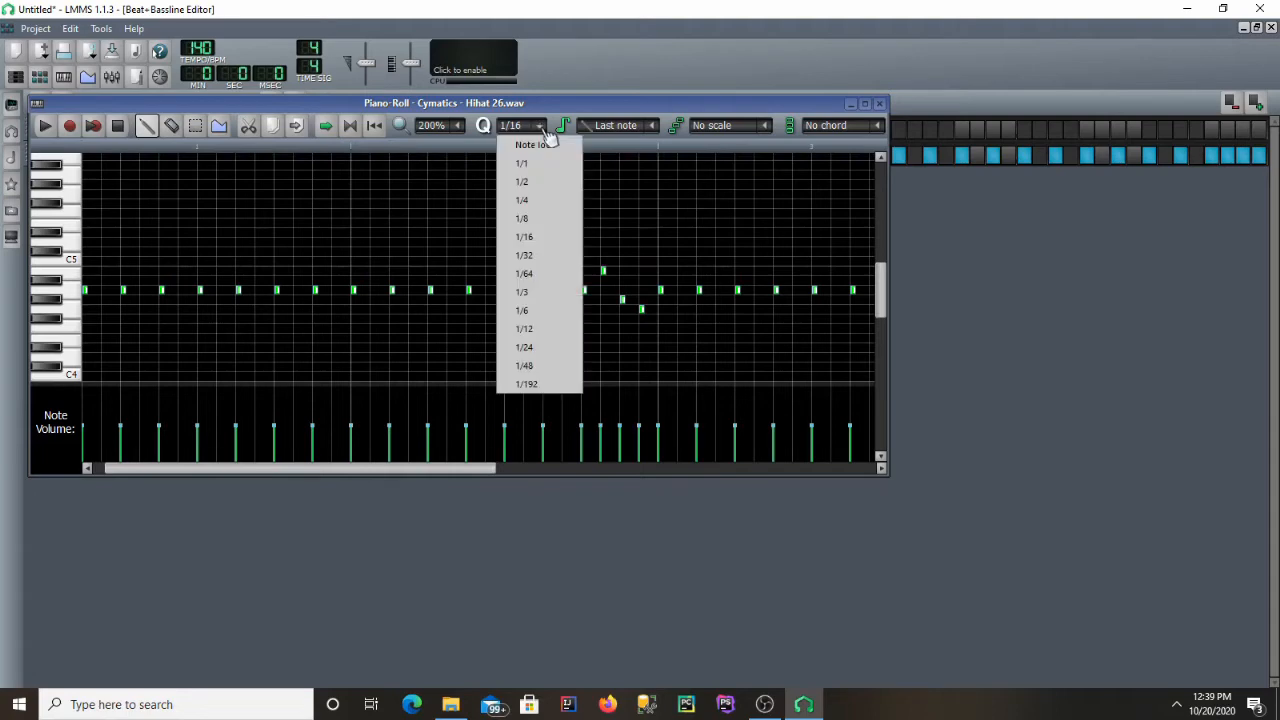
left_click(562, 291)
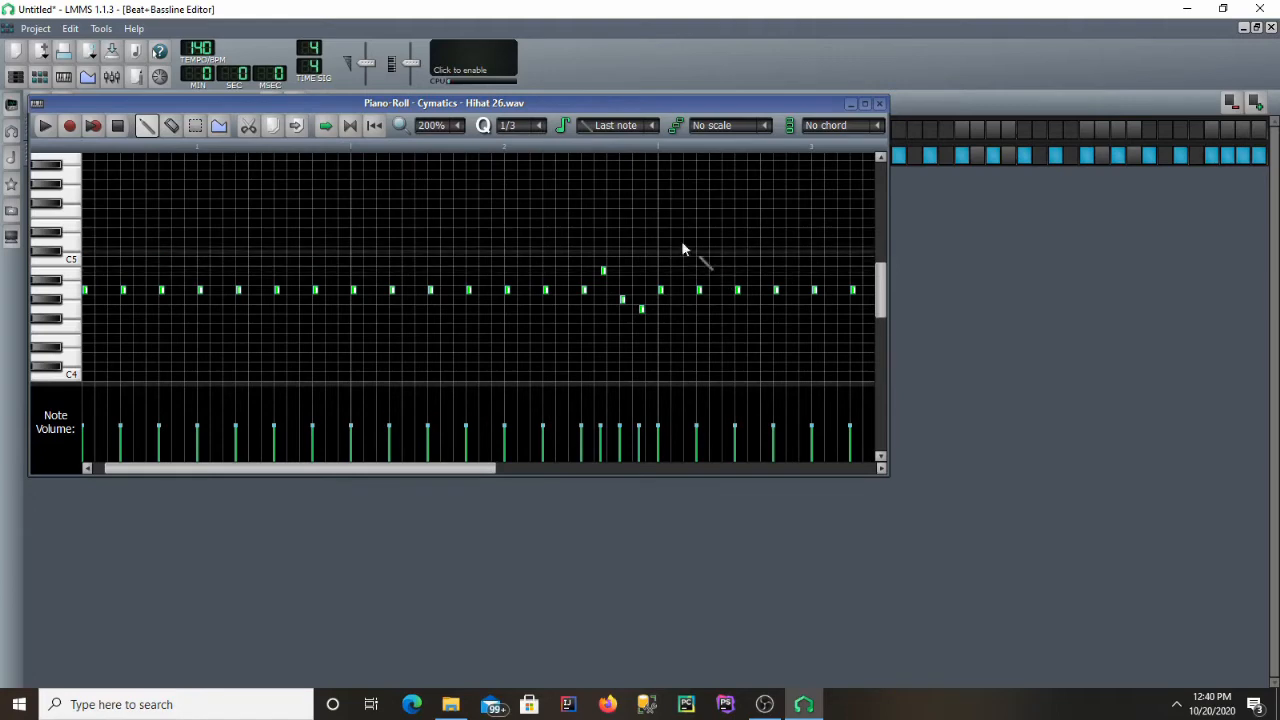
left_click(666, 233)
left_click(758, 222)
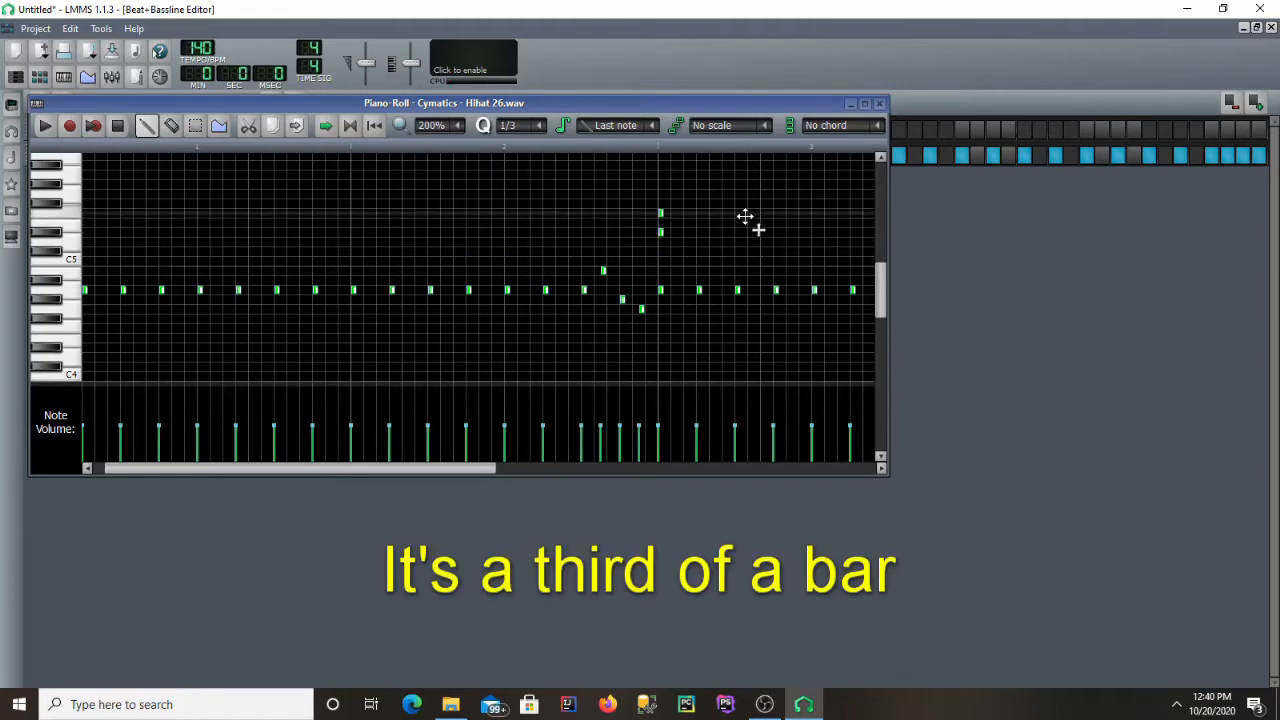
mouse_move(802, 224)
left_mouse_down()
mouse_move(743, 229)
mouse_move(818, 222)
left_mouse_up()
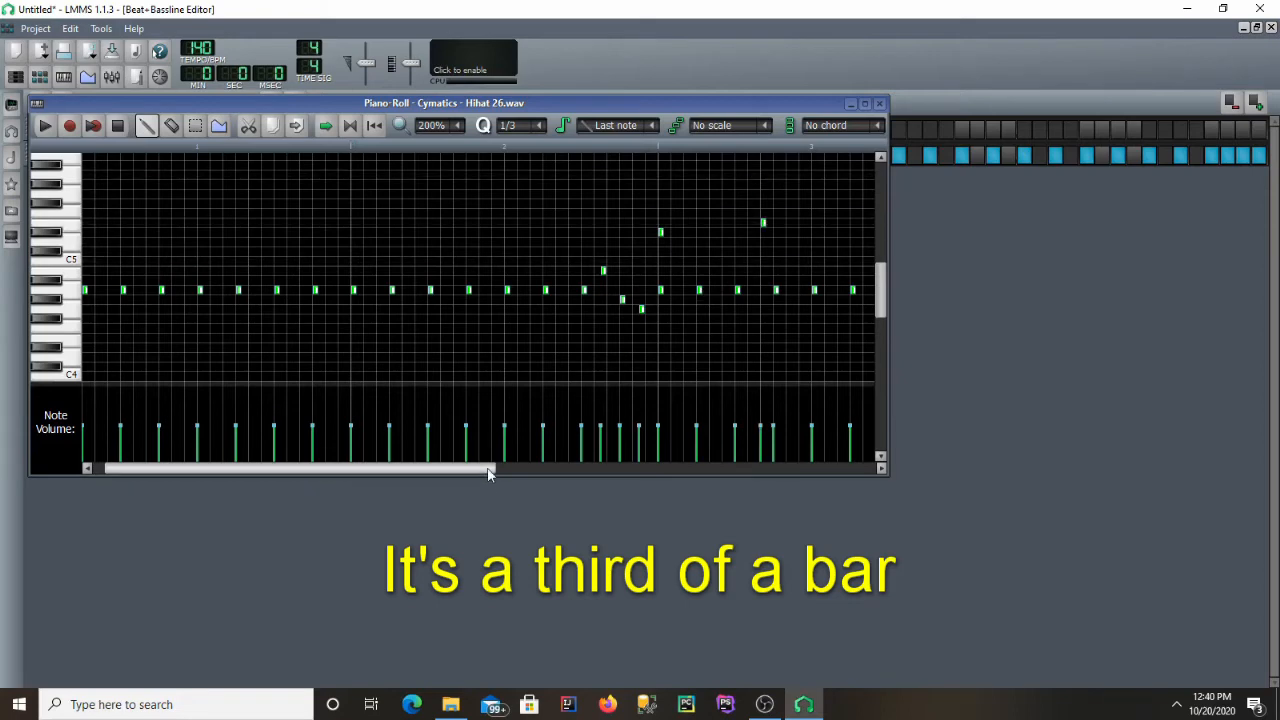
left_click_drag(491, 468, 561, 473)
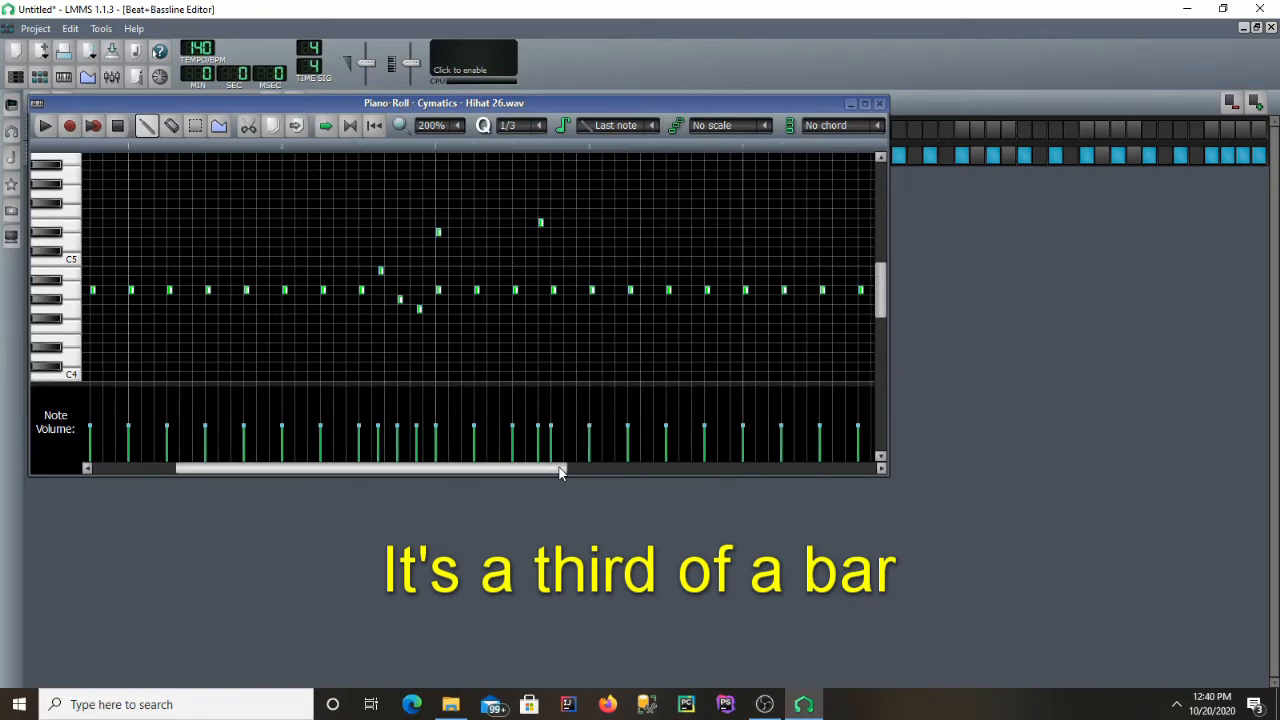
right_click(540, 223)
right_click(440, 233)
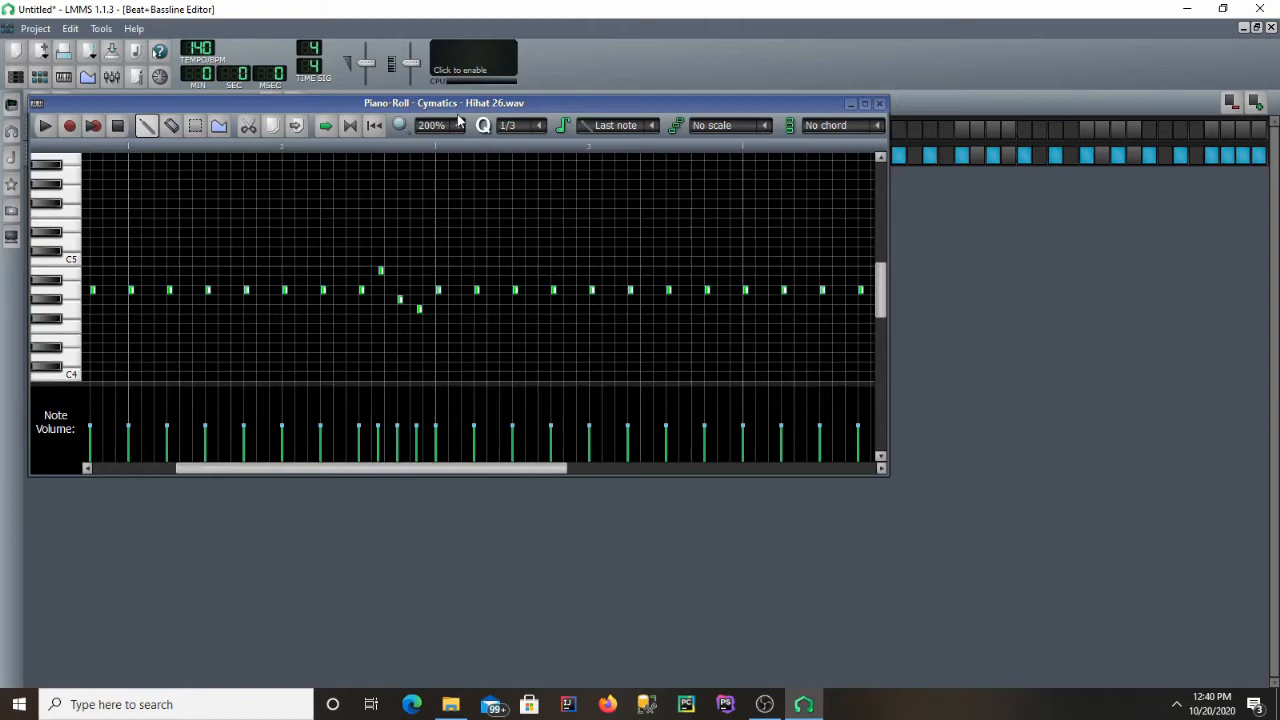
Replace the first two hi-hat notes of bar 3 with three evenly spaced triplet notes using 1/12 quantization.
left_click(538, 125)
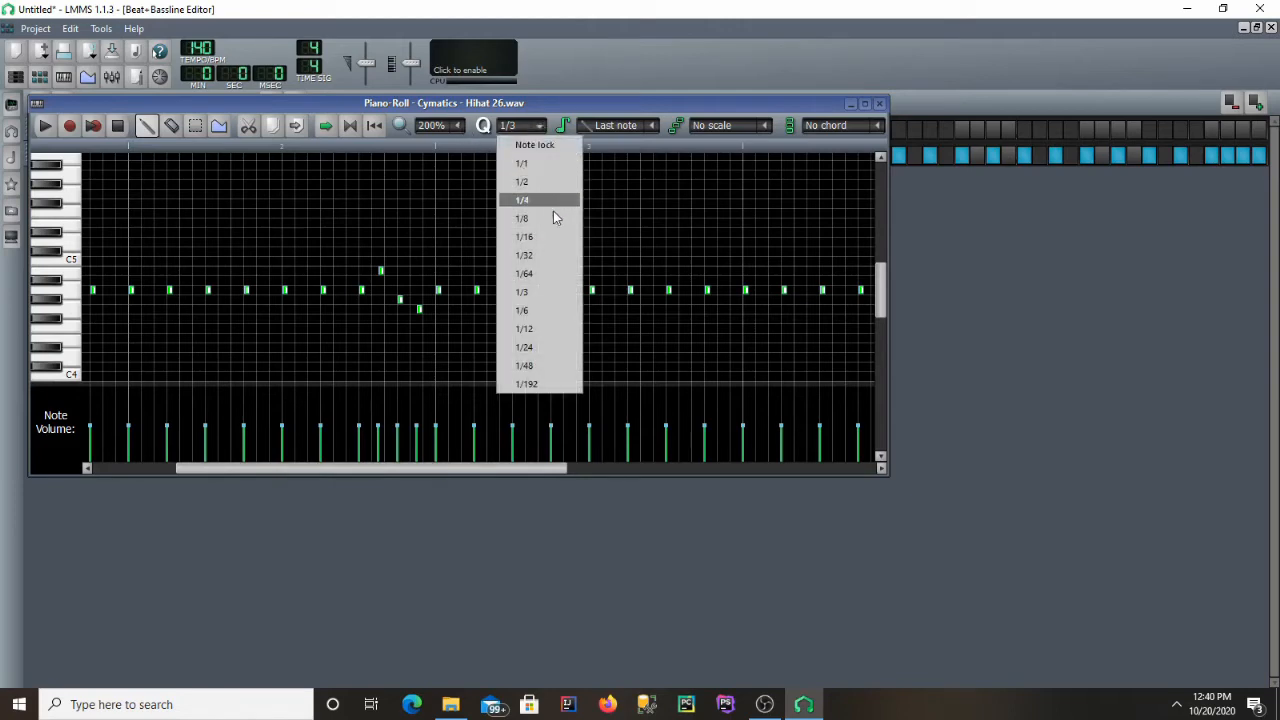
left_click(571, 329)
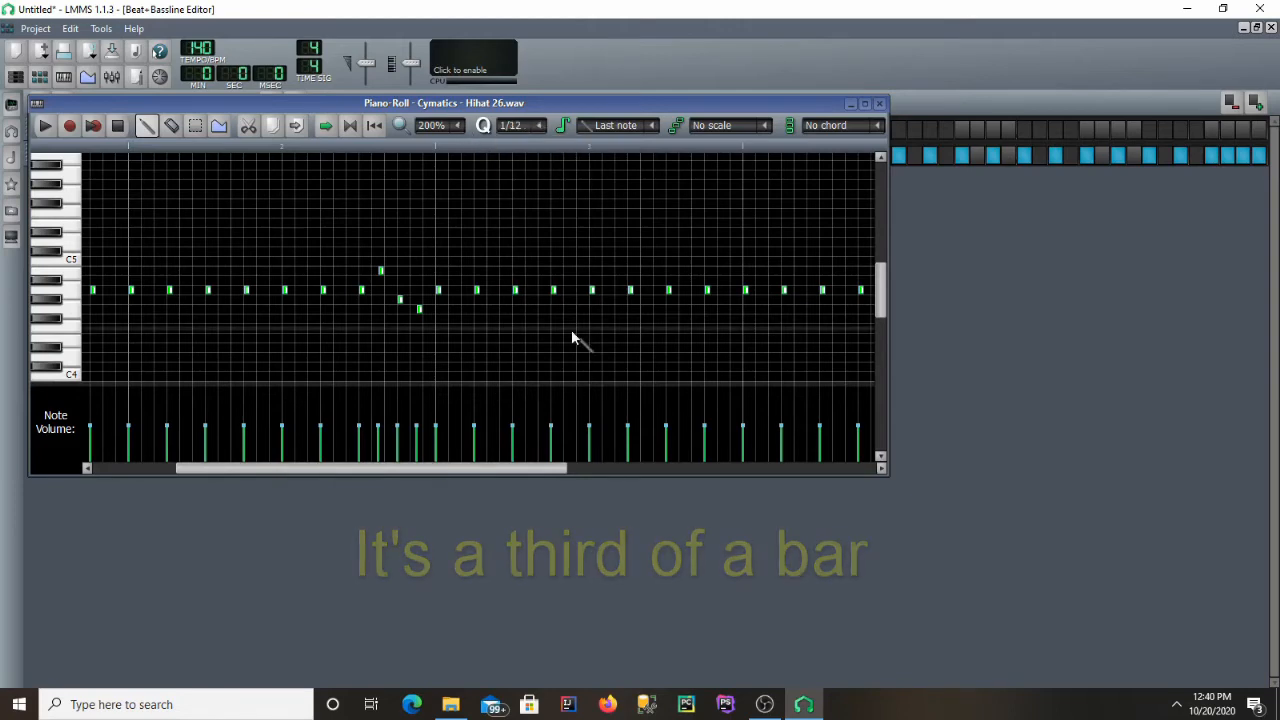
right_click(440, 290)
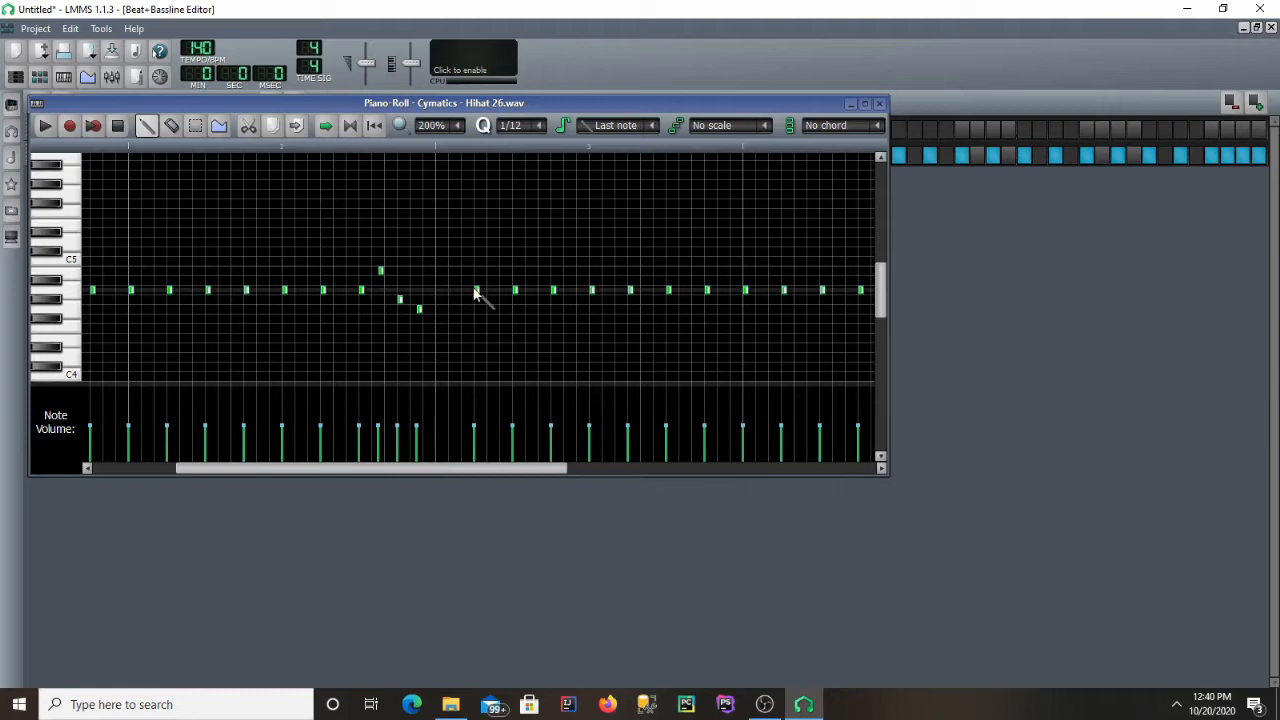
right_click(477, 293)
left_click_drag(433, 290, 466, 290)
left_click(463, 290)
left_click(487, 290)
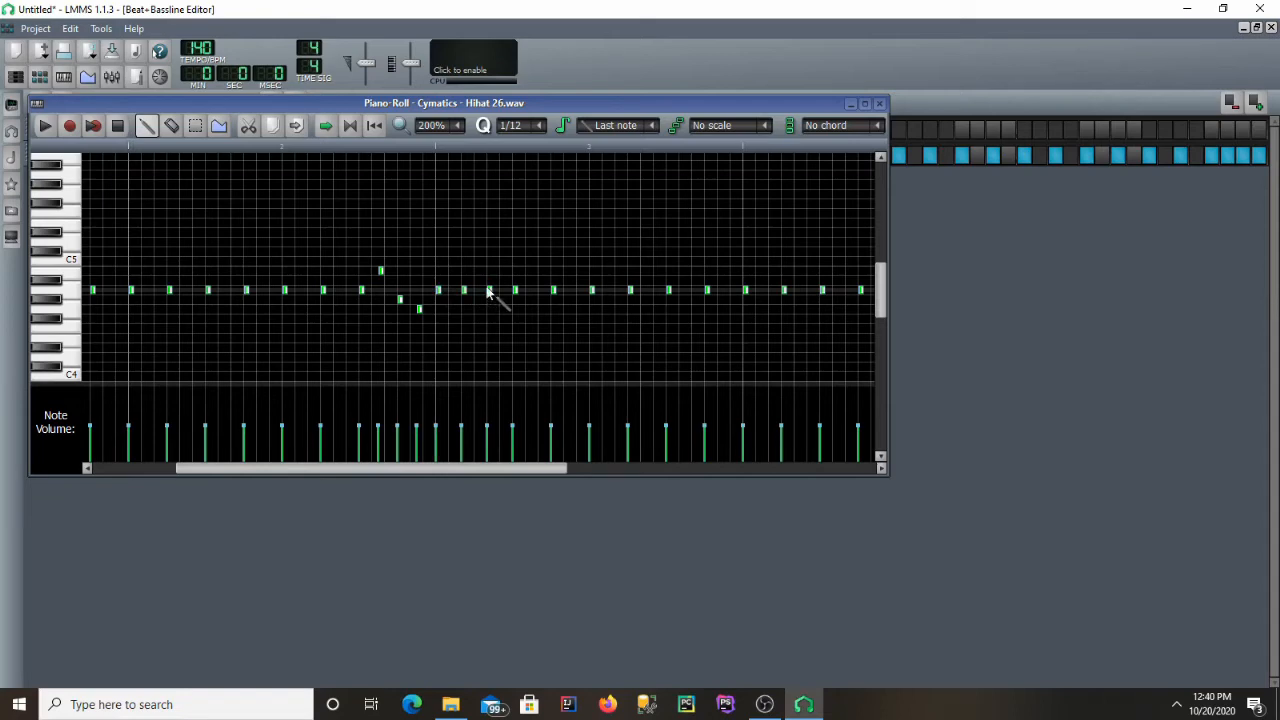
Set the quantization back to 1/16 and play the hi-hat pattern with its triplet.
left_click(540, 127)
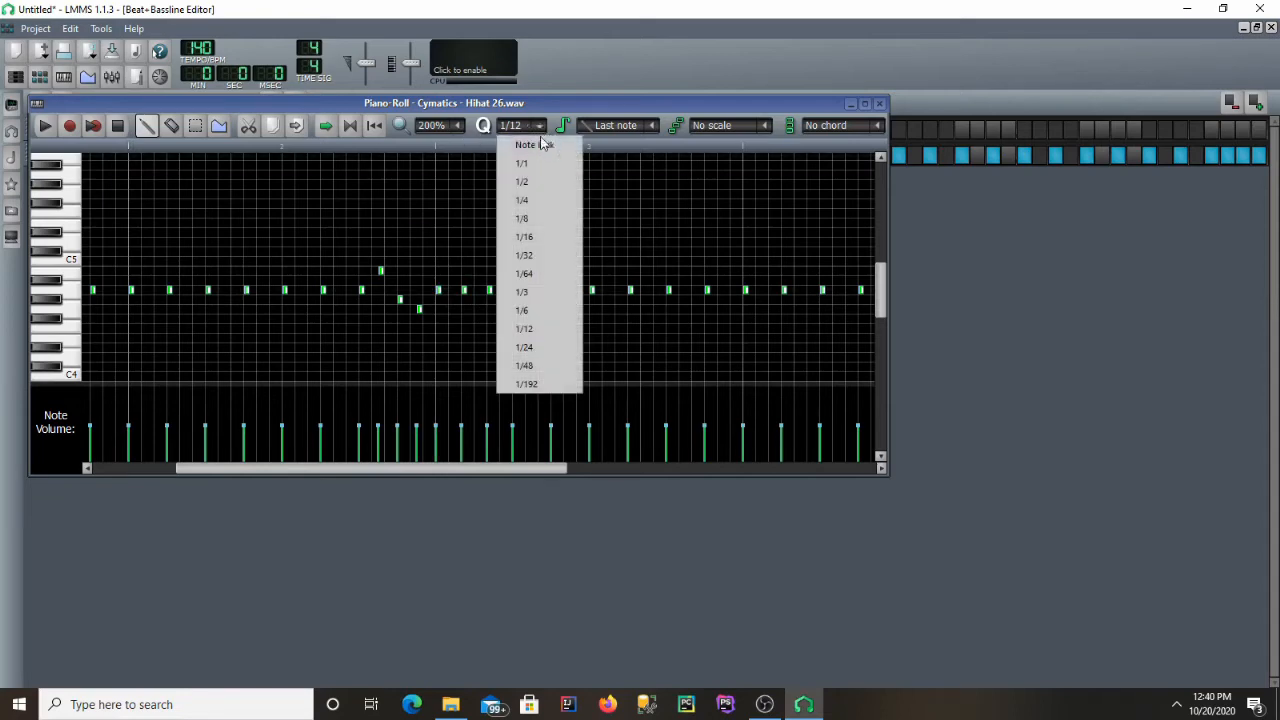
left_click(545, 236)
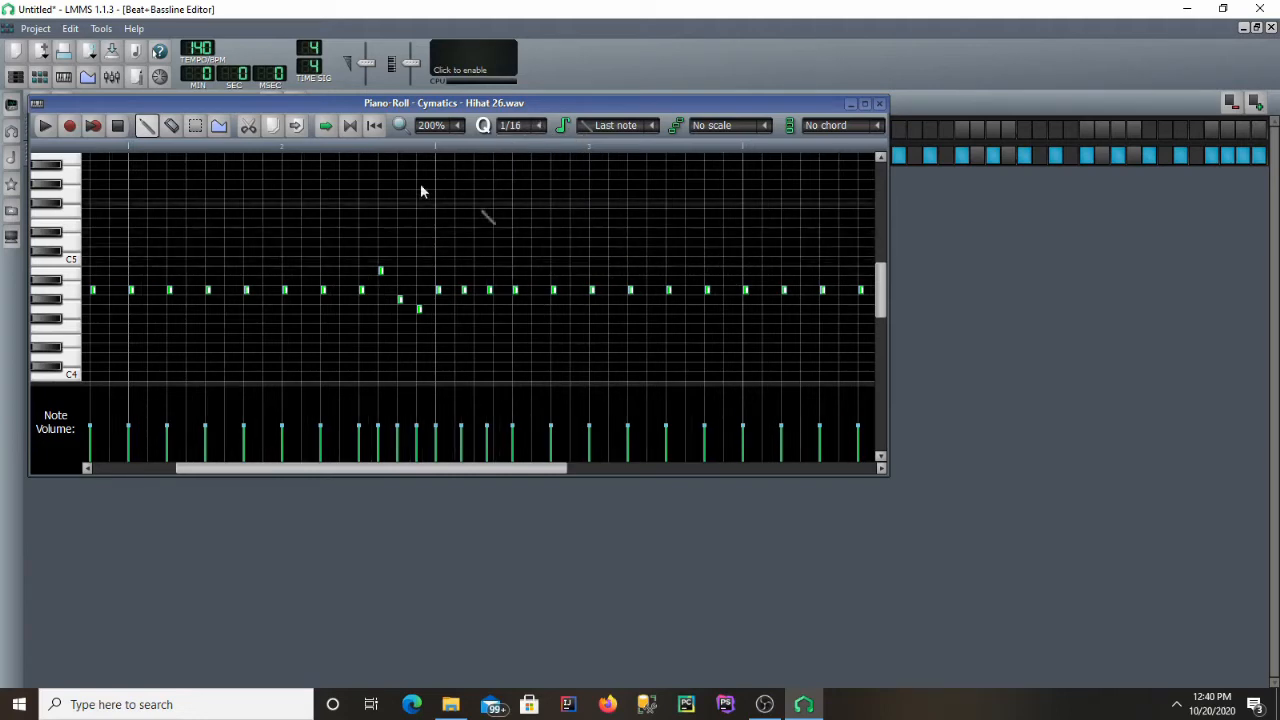
left_click(50, 127)
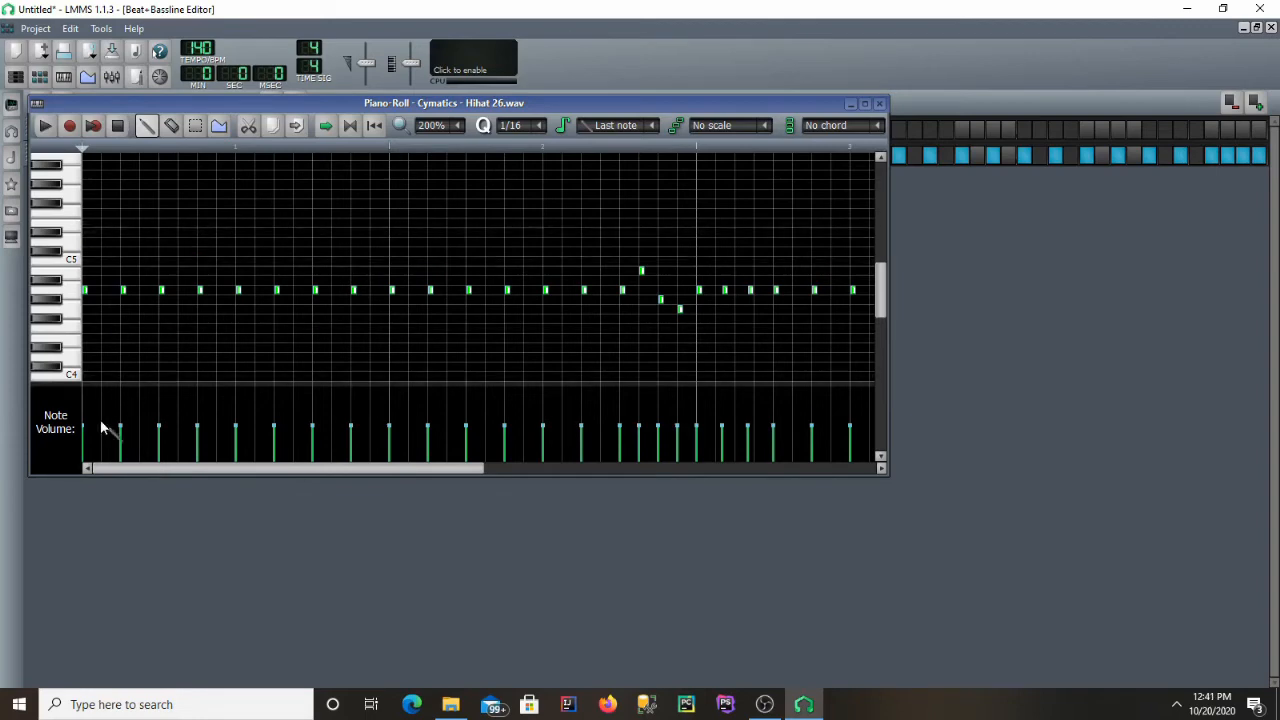
Vary the volumes of the hi-hat notes through bar 1 and the first half of bar 2, setting the mid-bar-2 note to 78%.
mouse_move(91, 434)
left_mouse_down()
mouse_move(197, 434)
mouse_move(200, 418)
mouse_move(240, 426)
mouse_move(281, 409)
mouse_move(278, 422)
left_mouse_up()
left_click(281, 425)
left_click(319, 434)
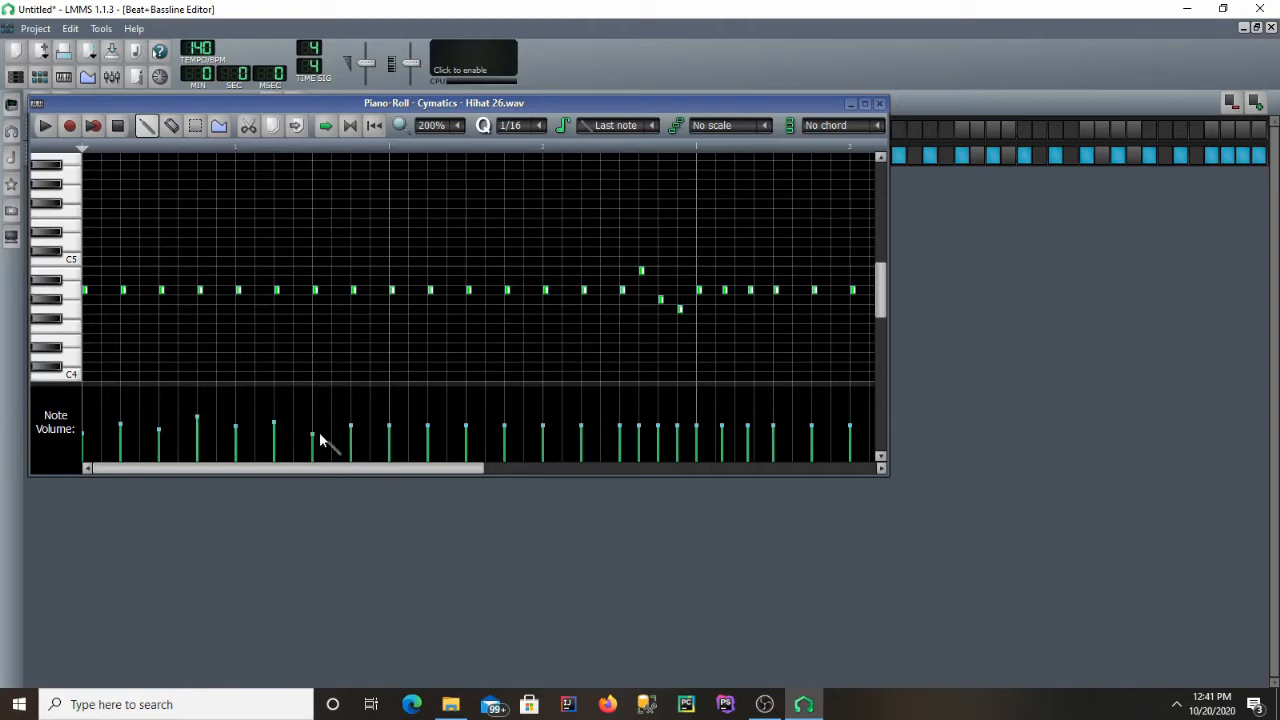
left_click(391, 429)
left_click_drag(427, 424, 428, 421)
left_click(464, 431)
left_click(543, 431)
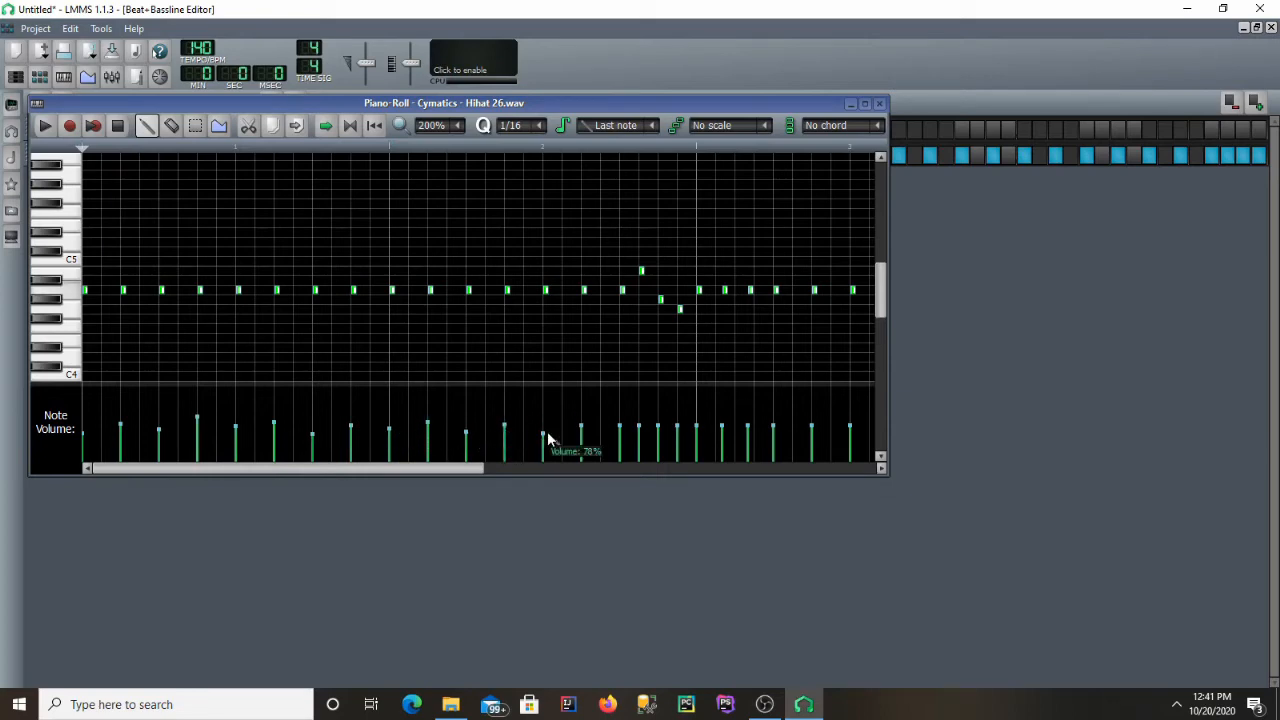
Vary the volumes of the four-note hi-hat roll at the end of bar 2, making its second note the quietest.
left_click(620, 427)
left_click(638, 433)
left_click(657, 436)
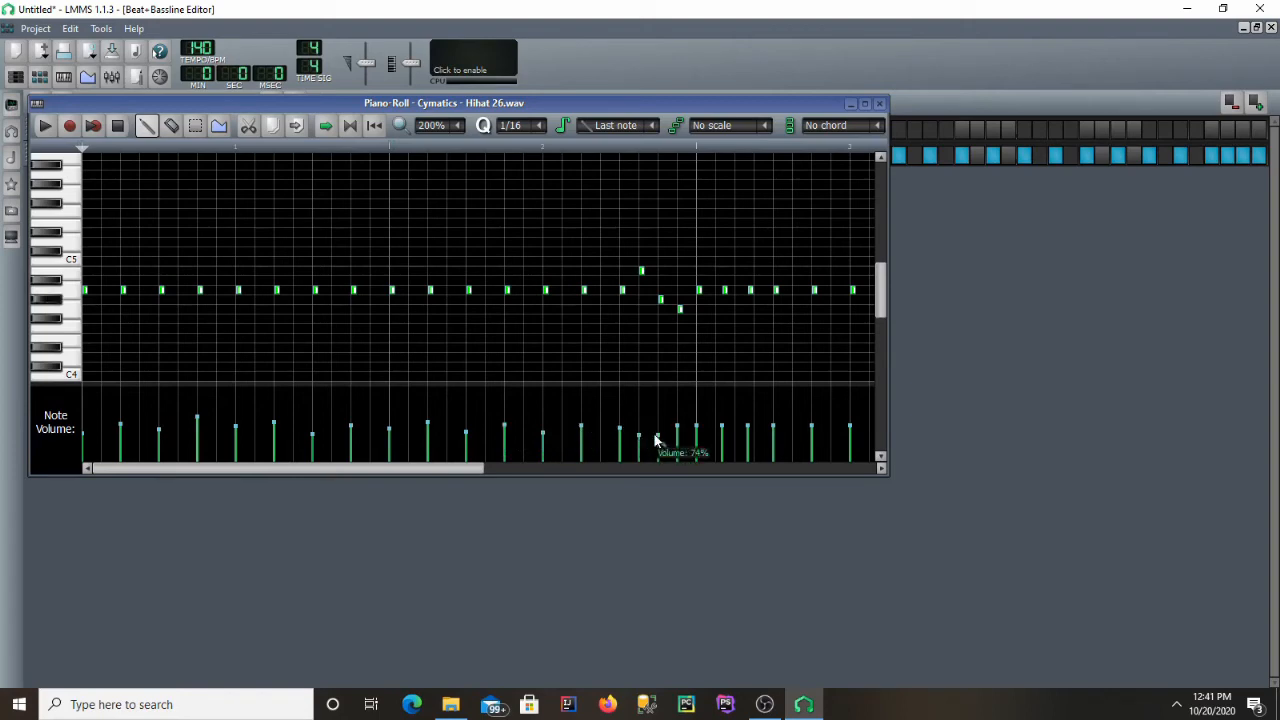
left_click(658, 427)
left_click_drag(677, 425, 678, 429)
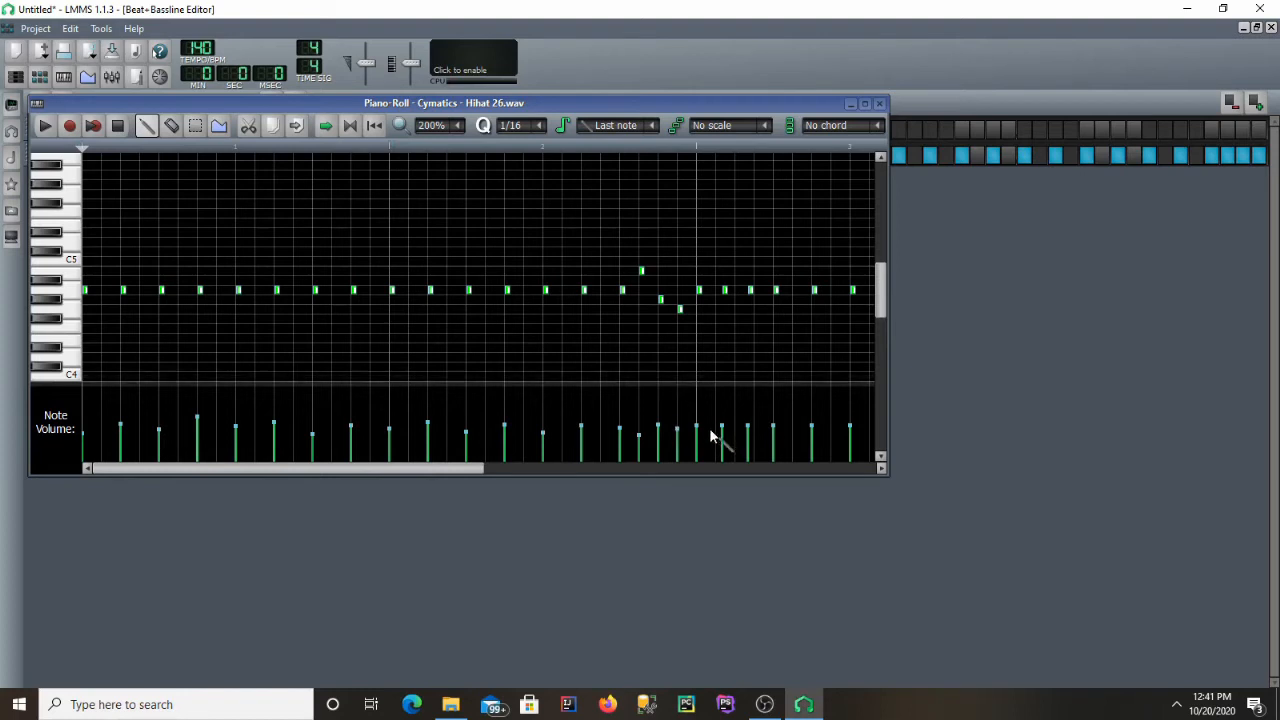
Slightly lower the volumes of alternating hi-hat notes in bar 3, starting with the triplet's second note.
left_click(722, 428)
left_click(773, 427)
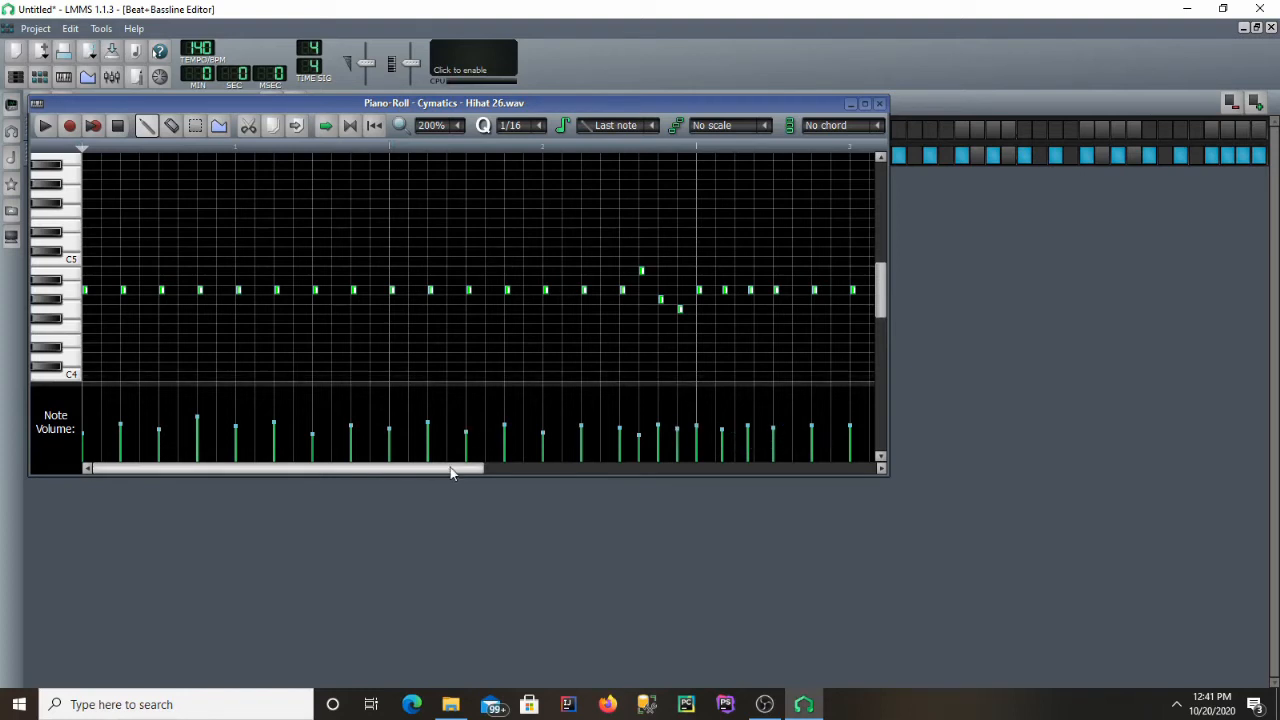
left_click_drag(450, 472, 526, 471)
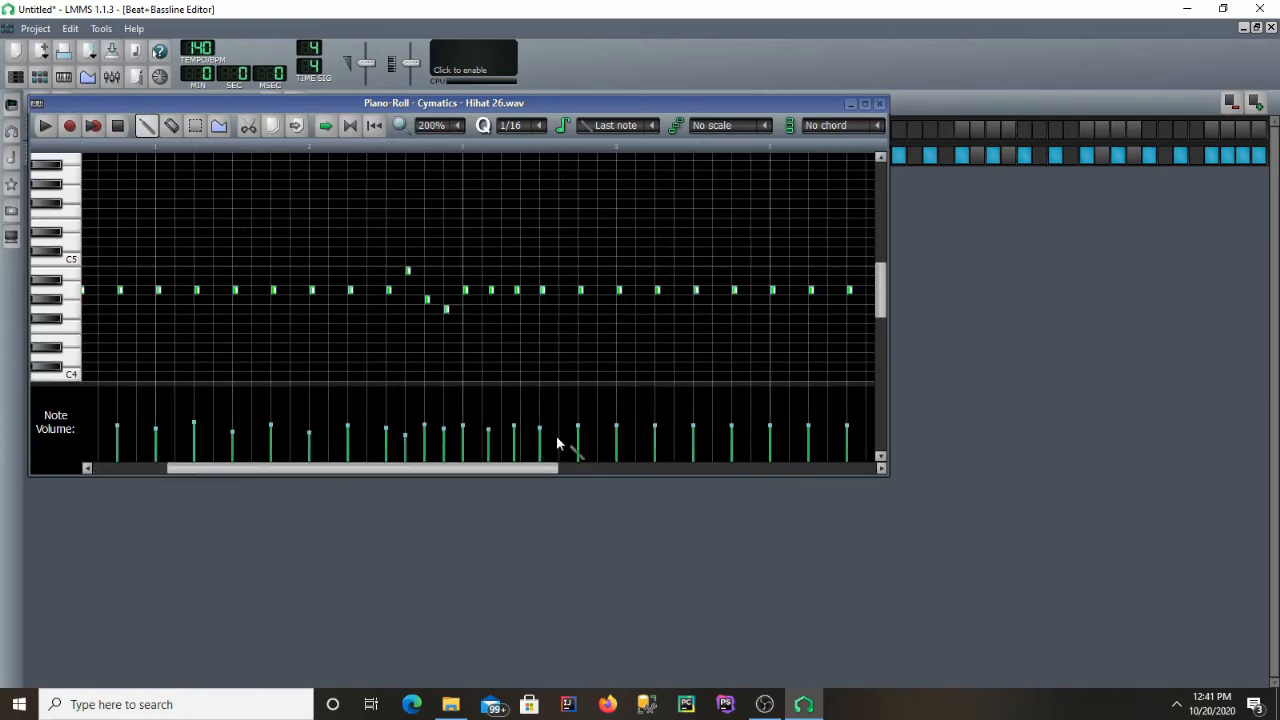
left_click(617, 437)
left_click(692, 430)
Vary the volumes of the hi-hat notes in bar 4, including its rising final roll, and play the pattern.
left_click_drag(558, 474, 601, 474)
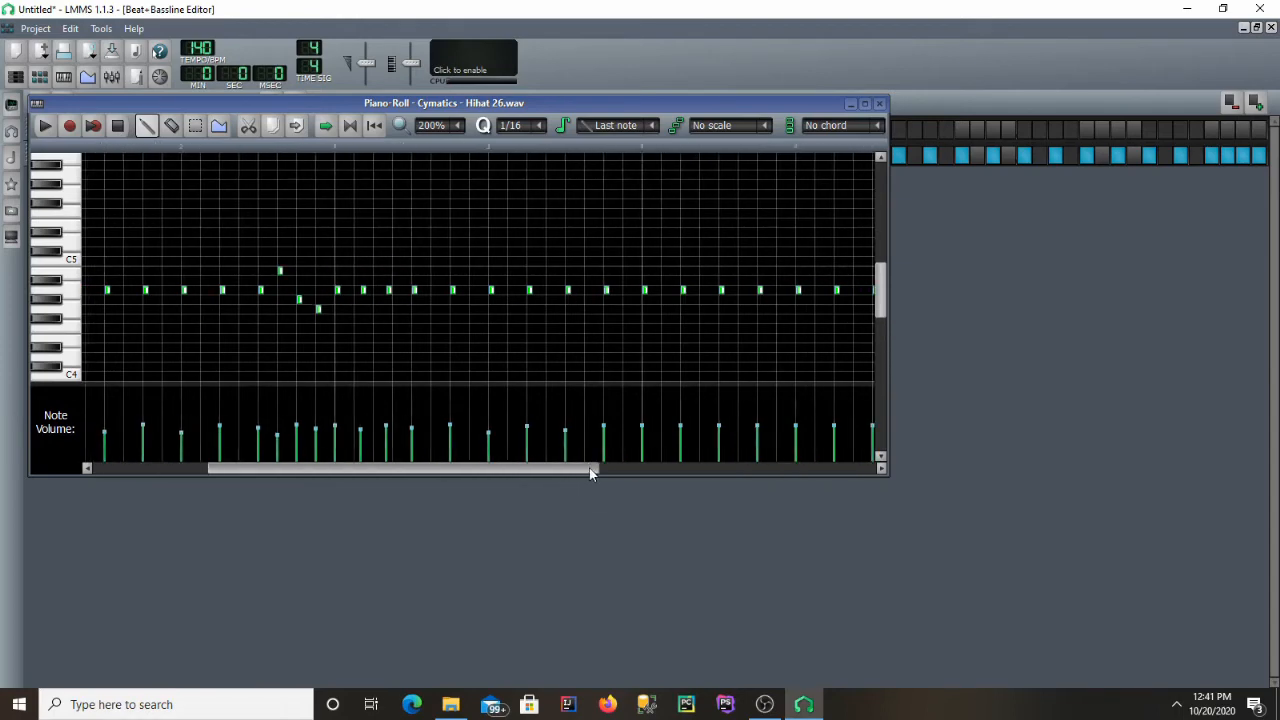
left_click(675, 430)
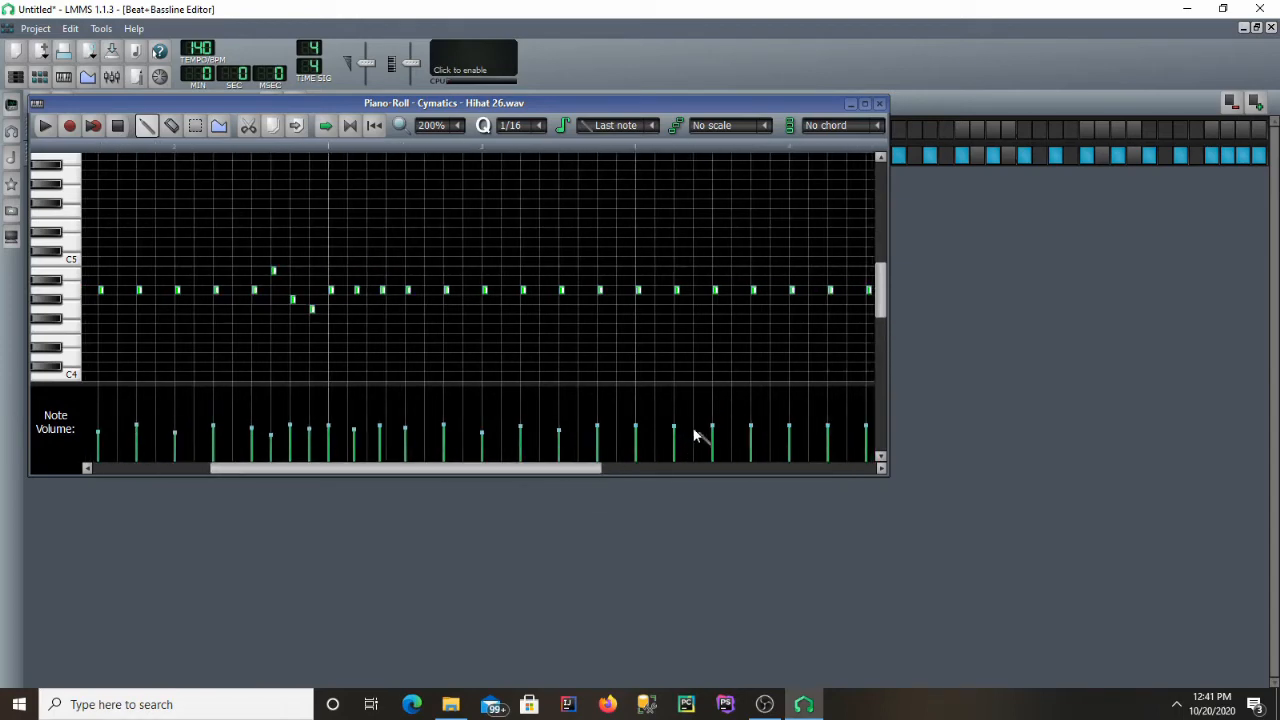
left_click(676, 433)
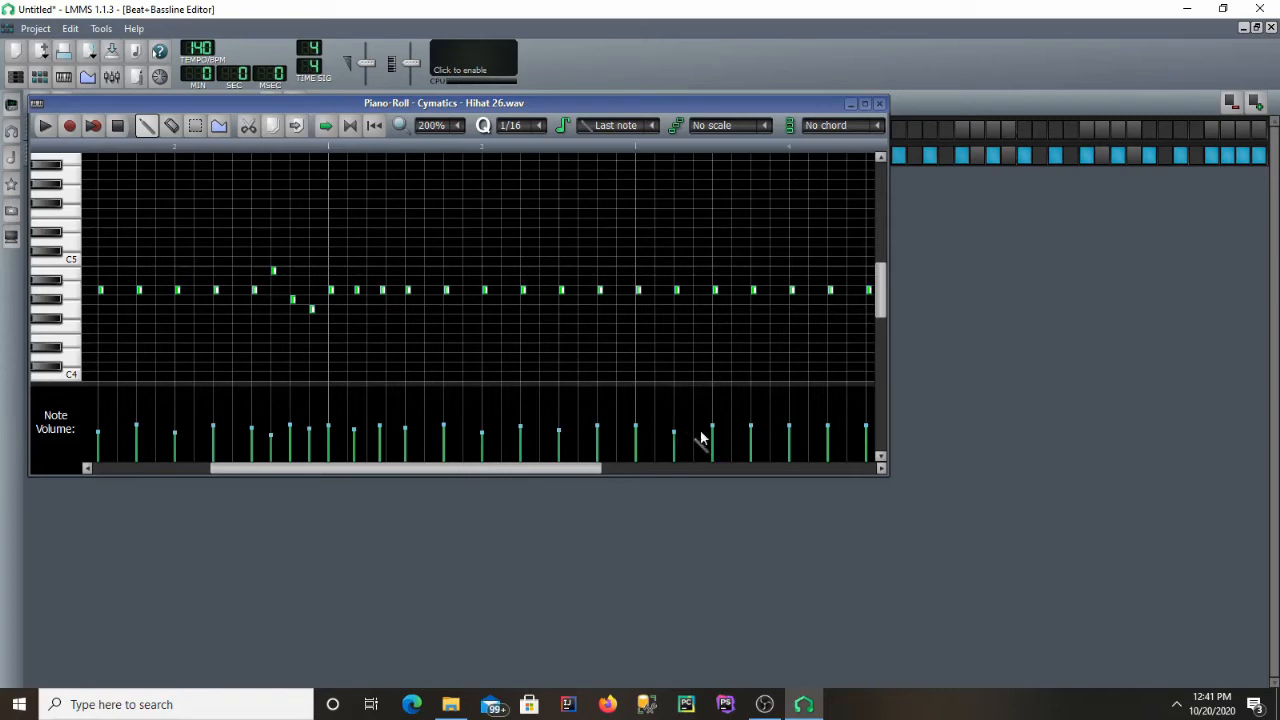
left_click(751, 424)
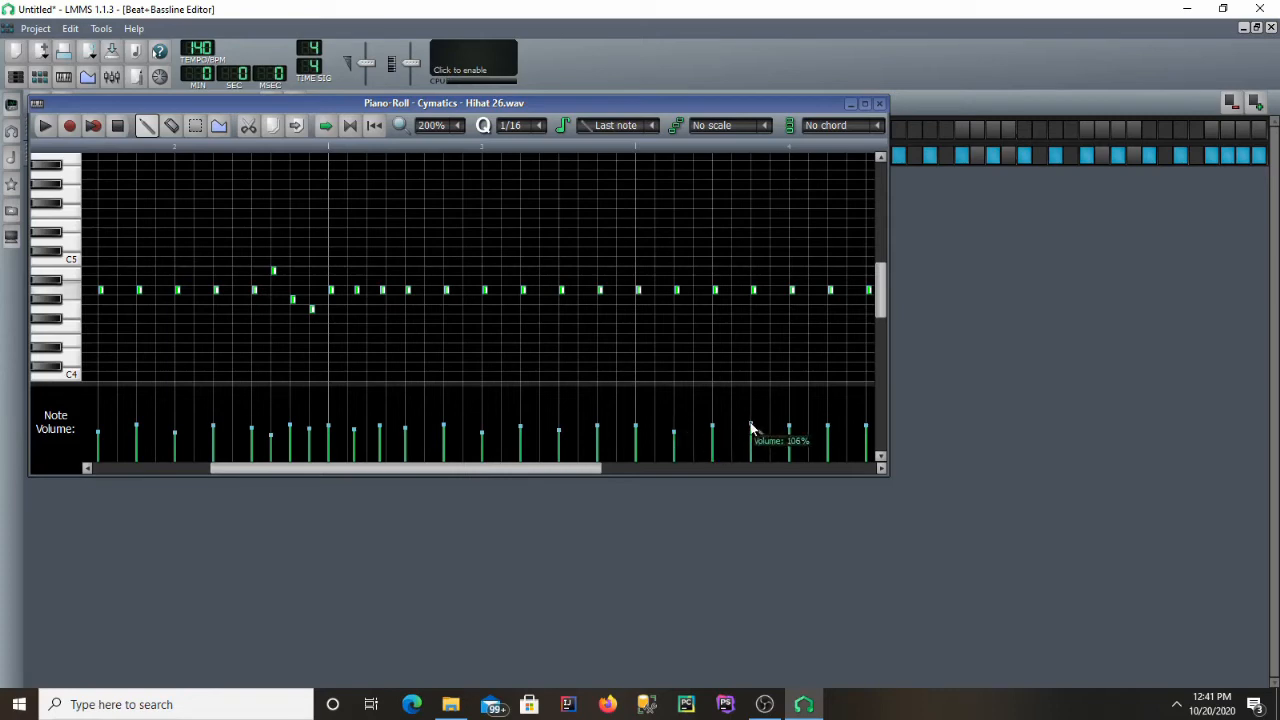
left_click(789, 437)
left_click_drag(631, 466, 658, 476)
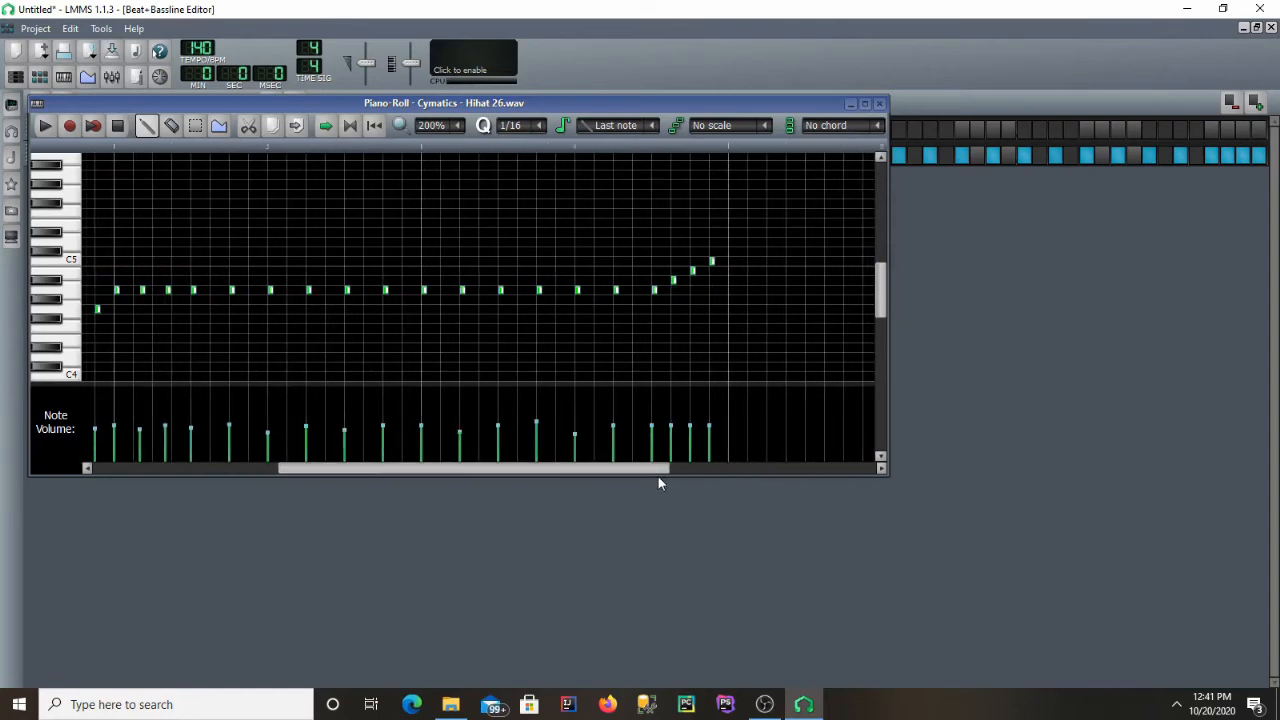
left_click(671, 419)
left_click(689, 428)
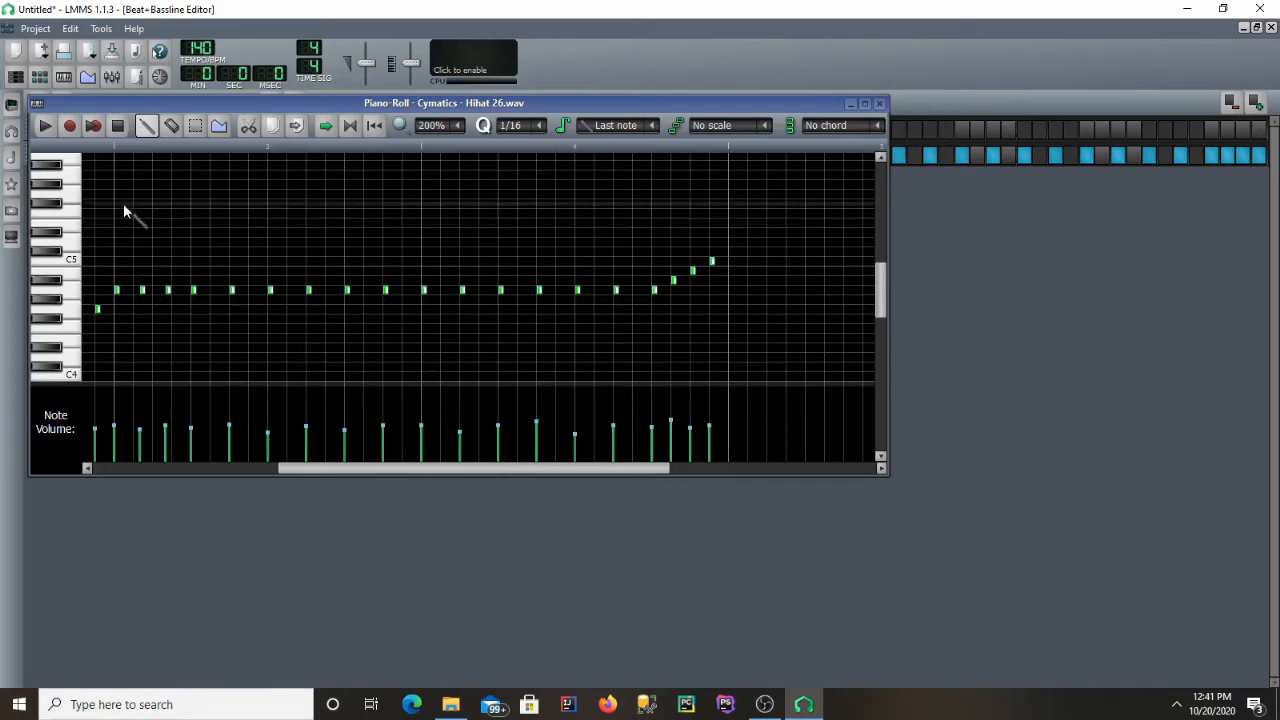
left_click(46, 126)
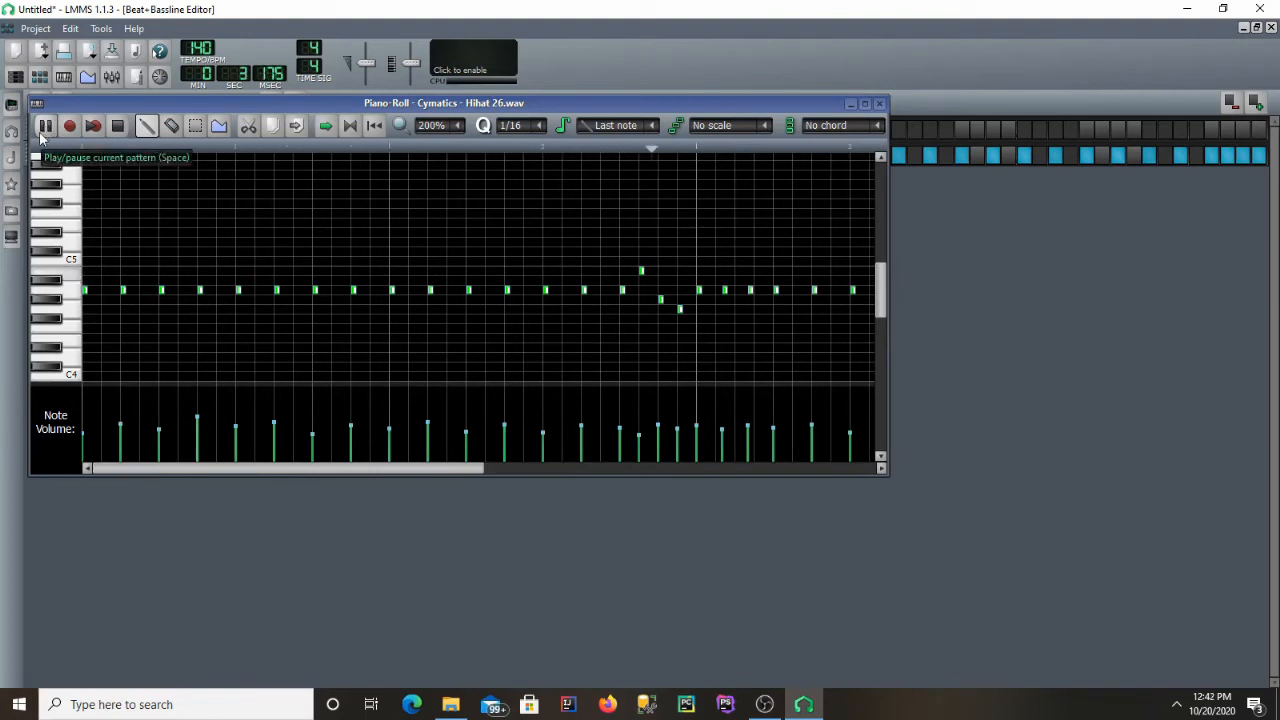
left_click(116, 128)
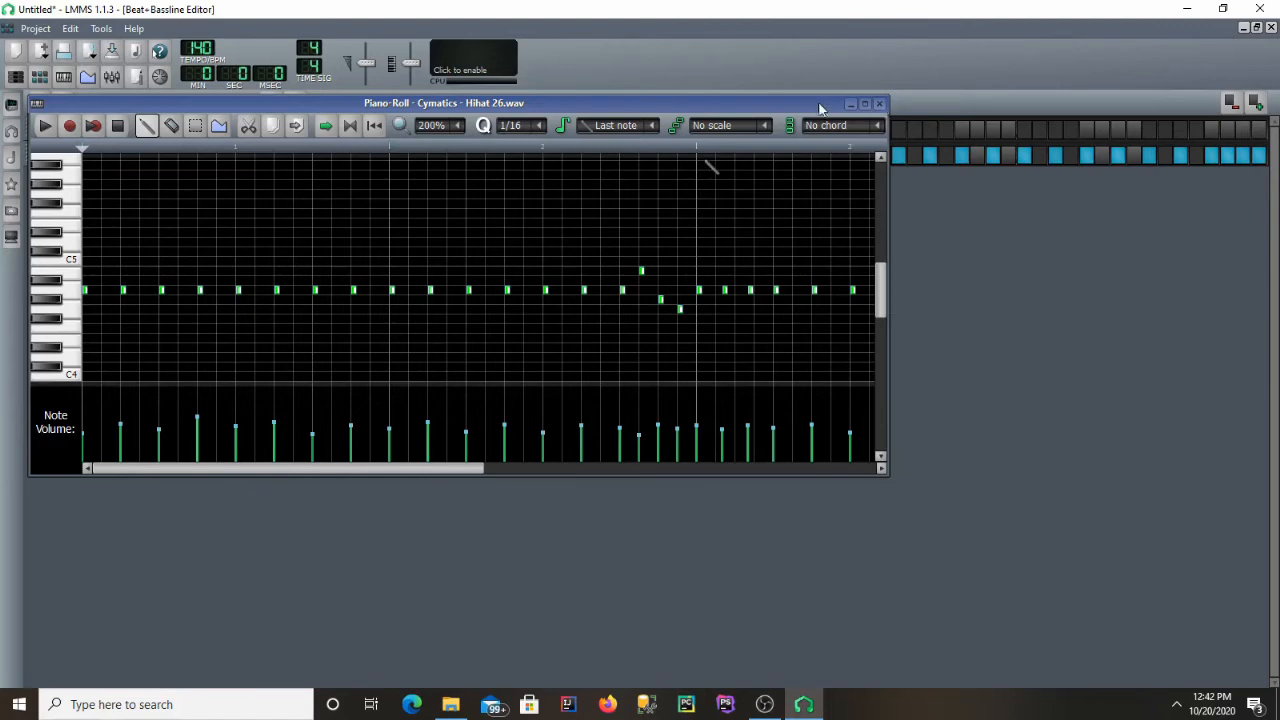
Add a new FX mixer channel and route the Cymatics - Hihat 26.wav track to FX channel 1.
left_click_drag(730, 108, 813, 266)
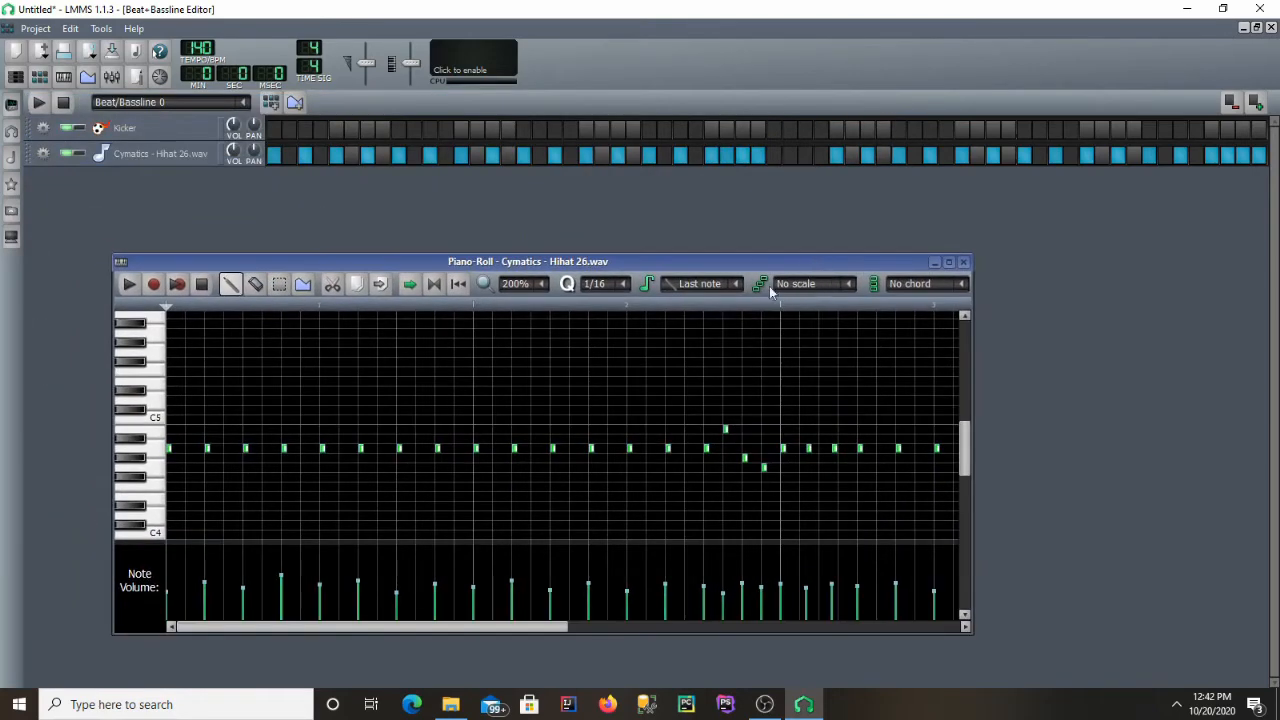
left_click(111, 79)
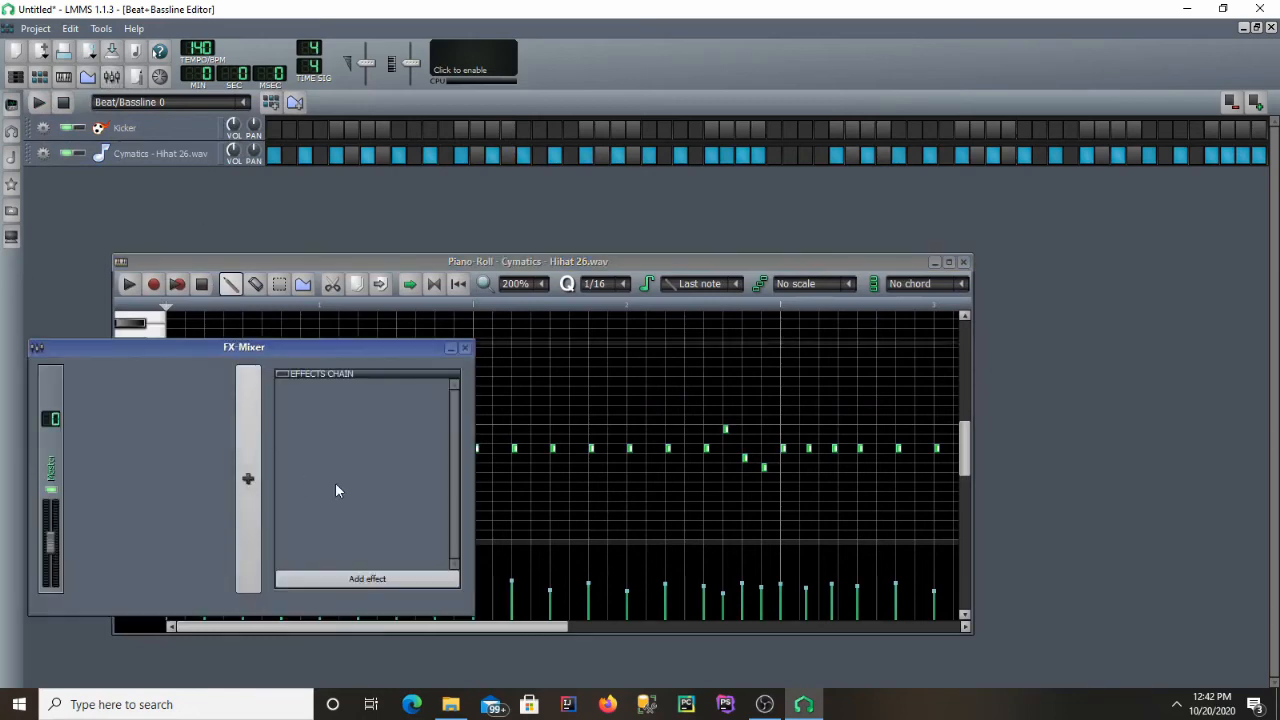
left_click(244, 514)
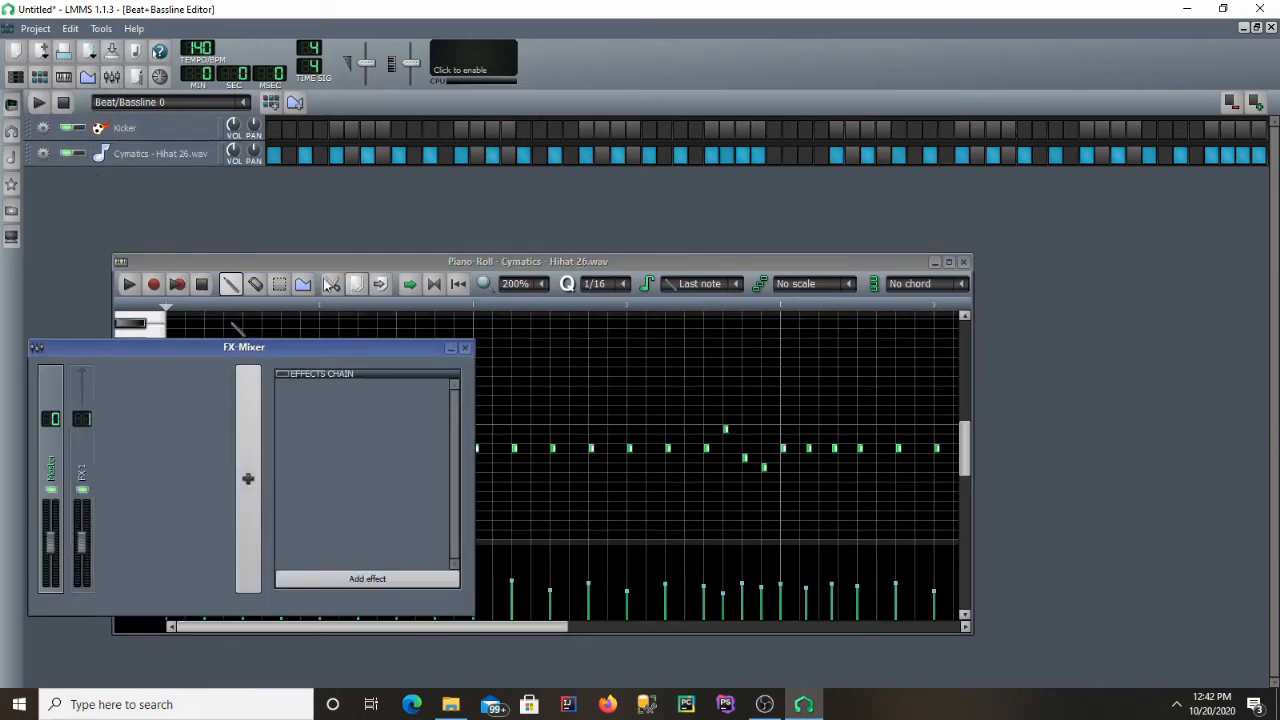
left_click(191, 162)
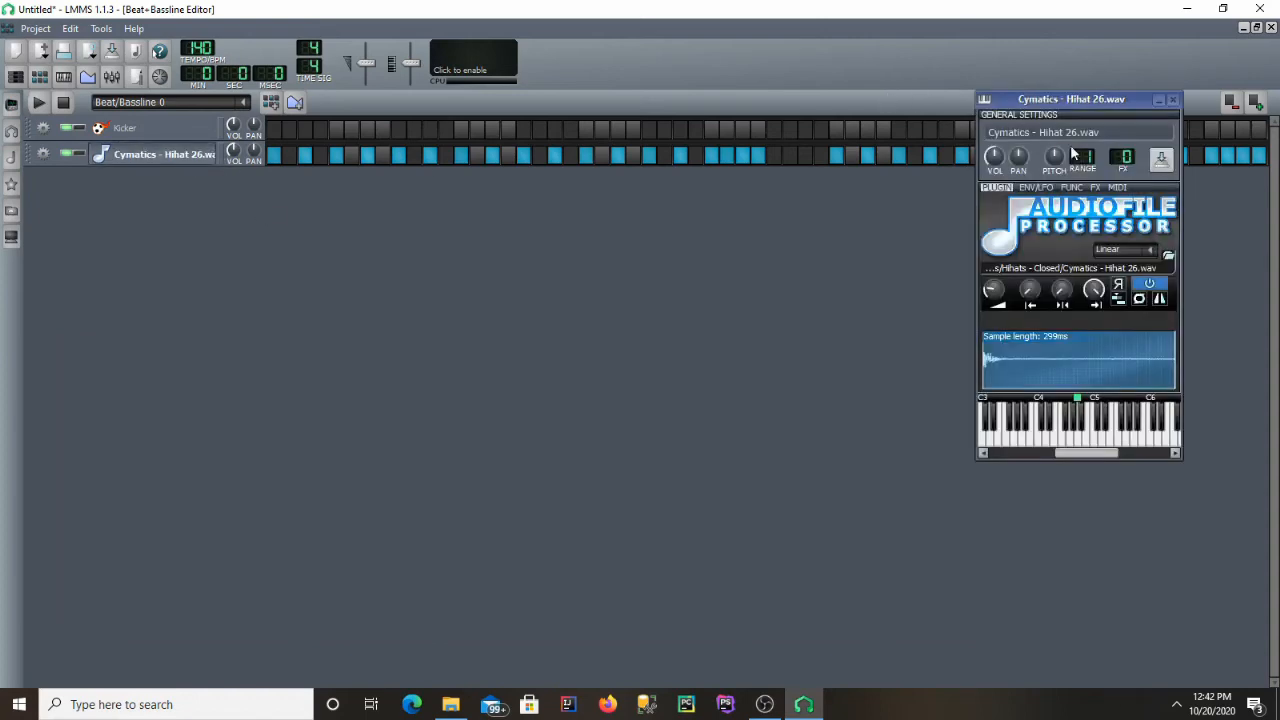
left_click_drag(1121, 160, 1121, 155)
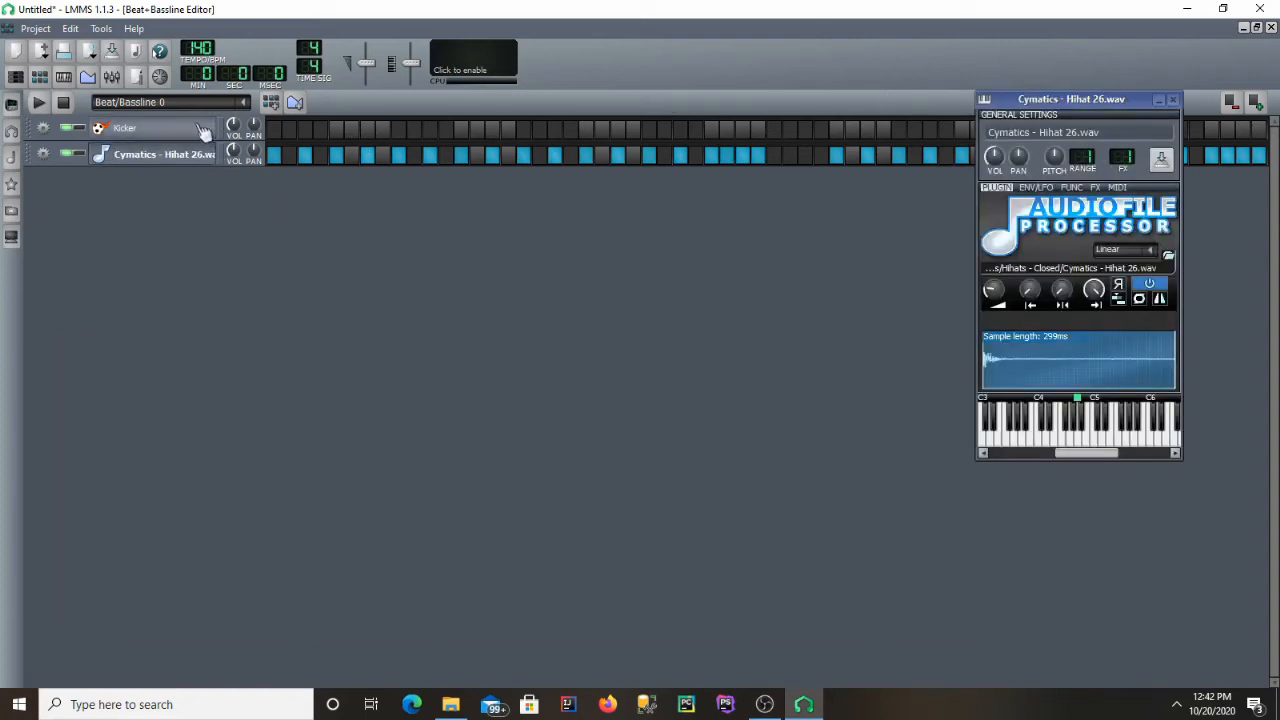
Add the Calf Flanger LADSPA effect to the FX 1 channel and place its controls beside the mixer.
left_click(111, 77)
left_click(90, 480)
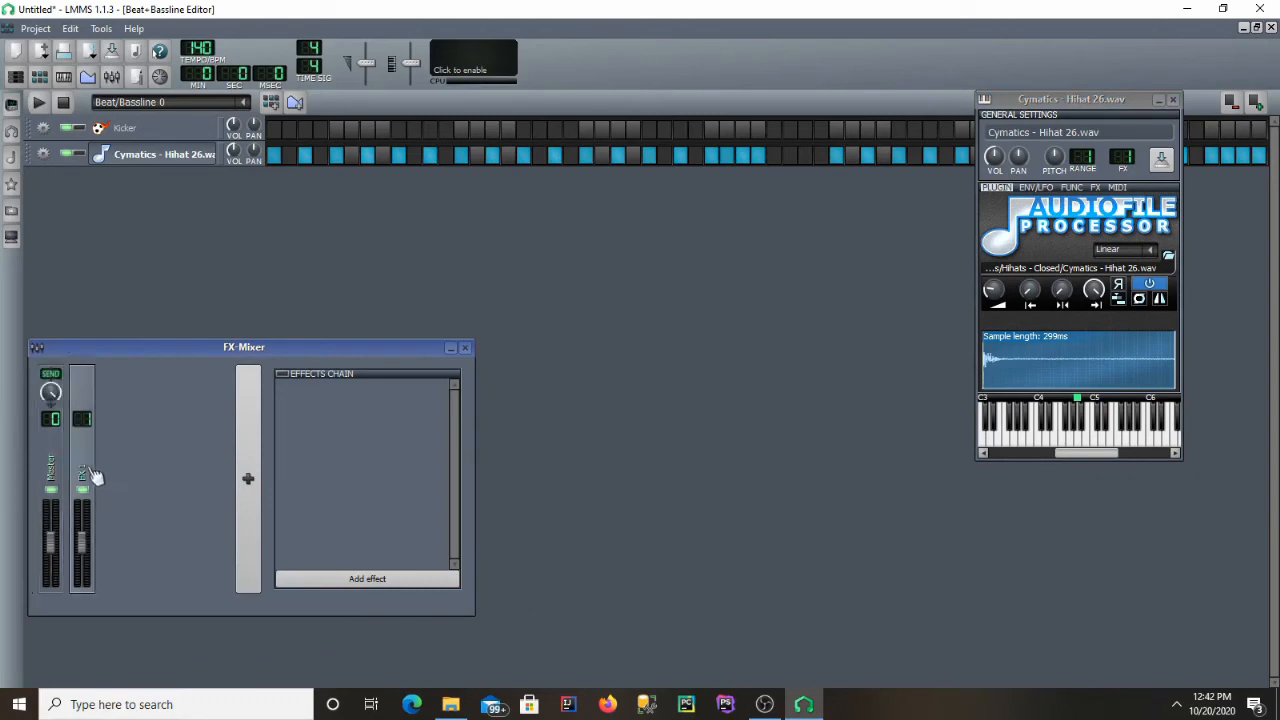
left_click(317, 580)
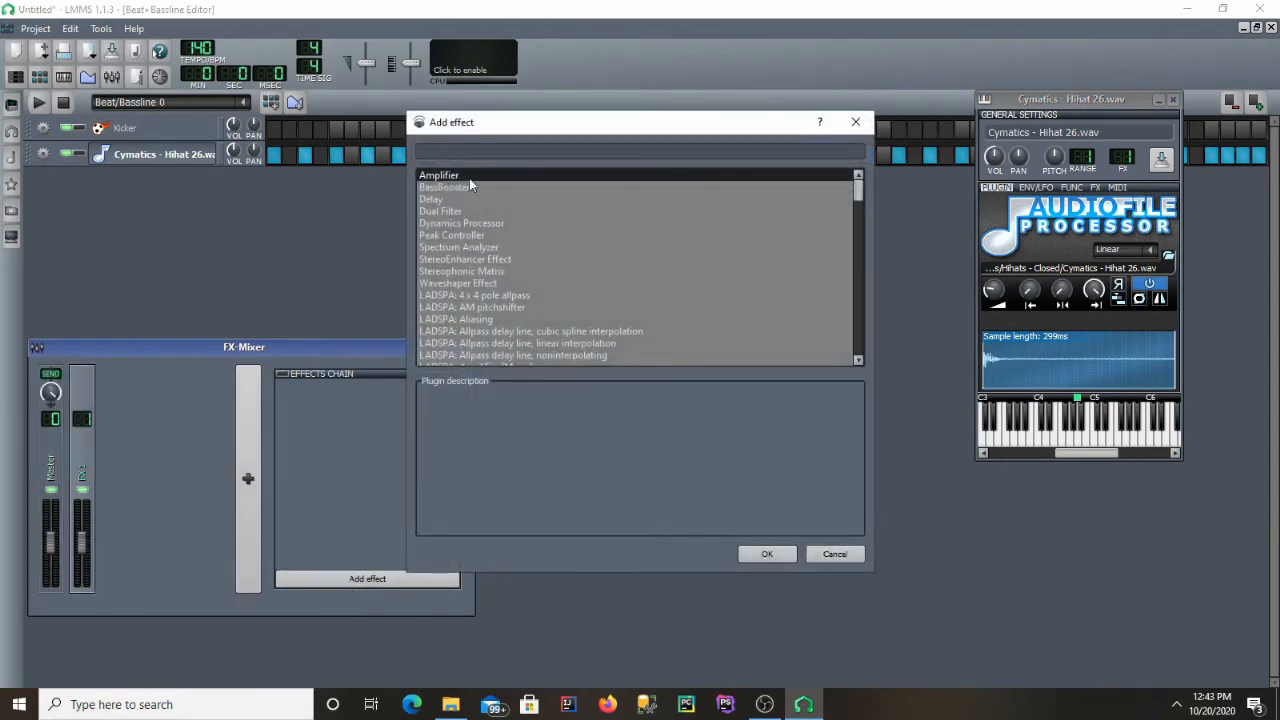
type("flan")
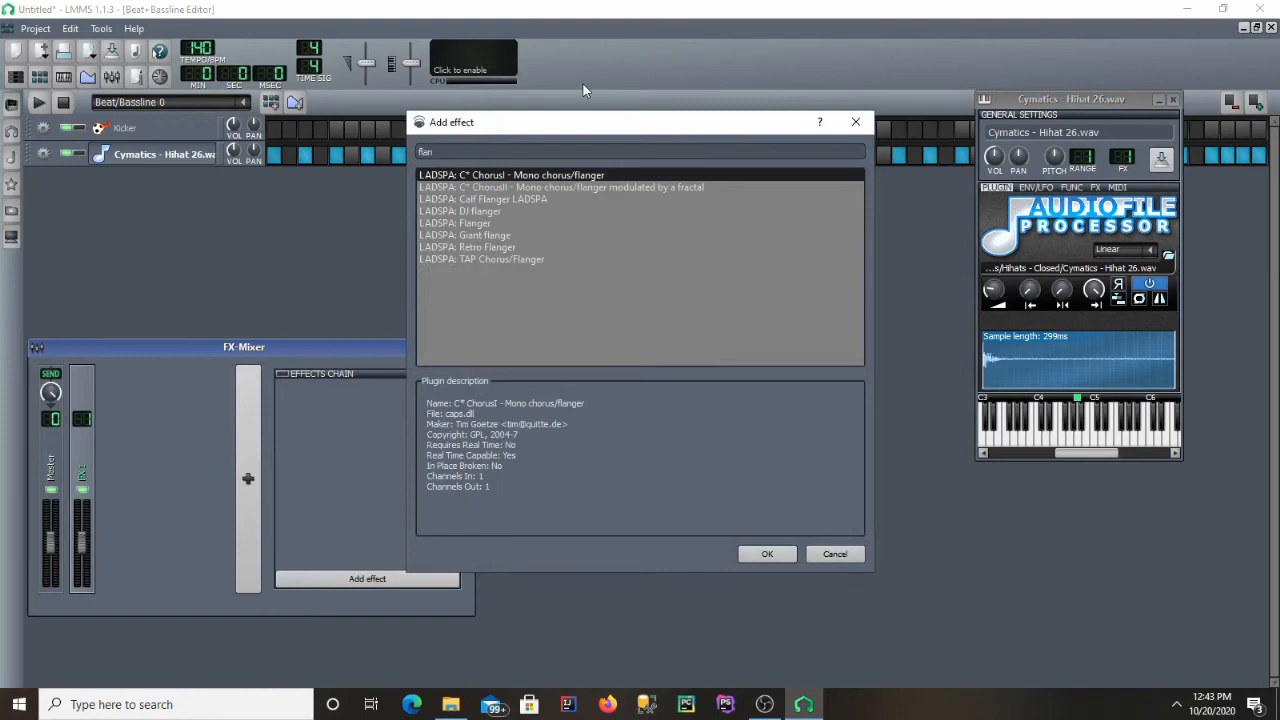
double_click(517, 199)
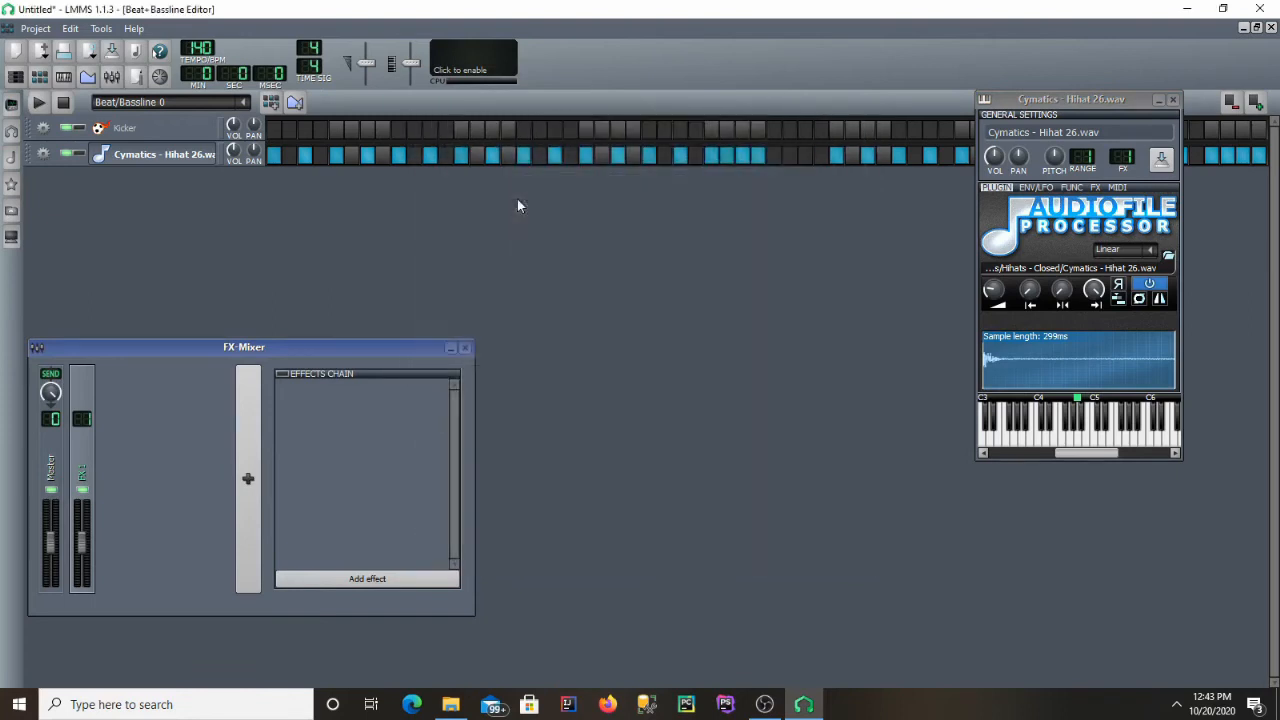
left_click_drag(1228, 472, 535, 287)
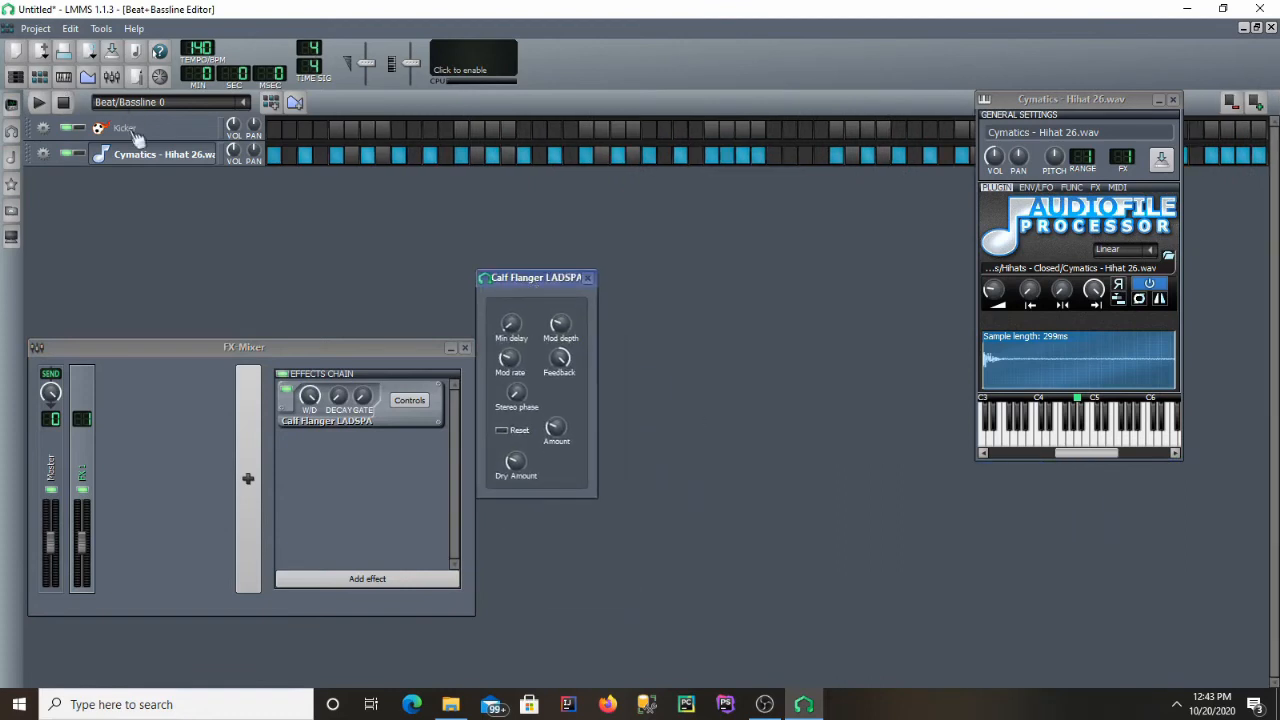
Play the pattern briefly, reopen the mixer and flanger controls, and restore the maximized Beat+Bassline Editor to a smaller window.
left_click(38, 102)
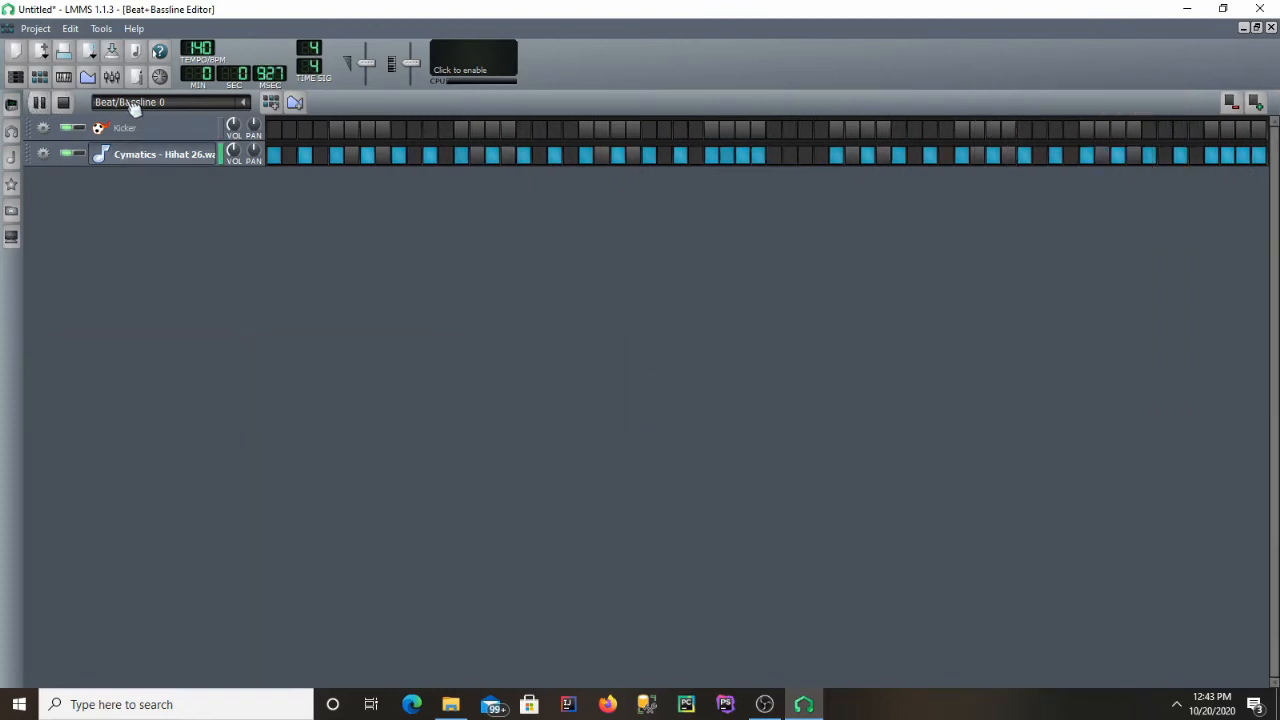
left_click(63, 102)
left_click(112, 78)
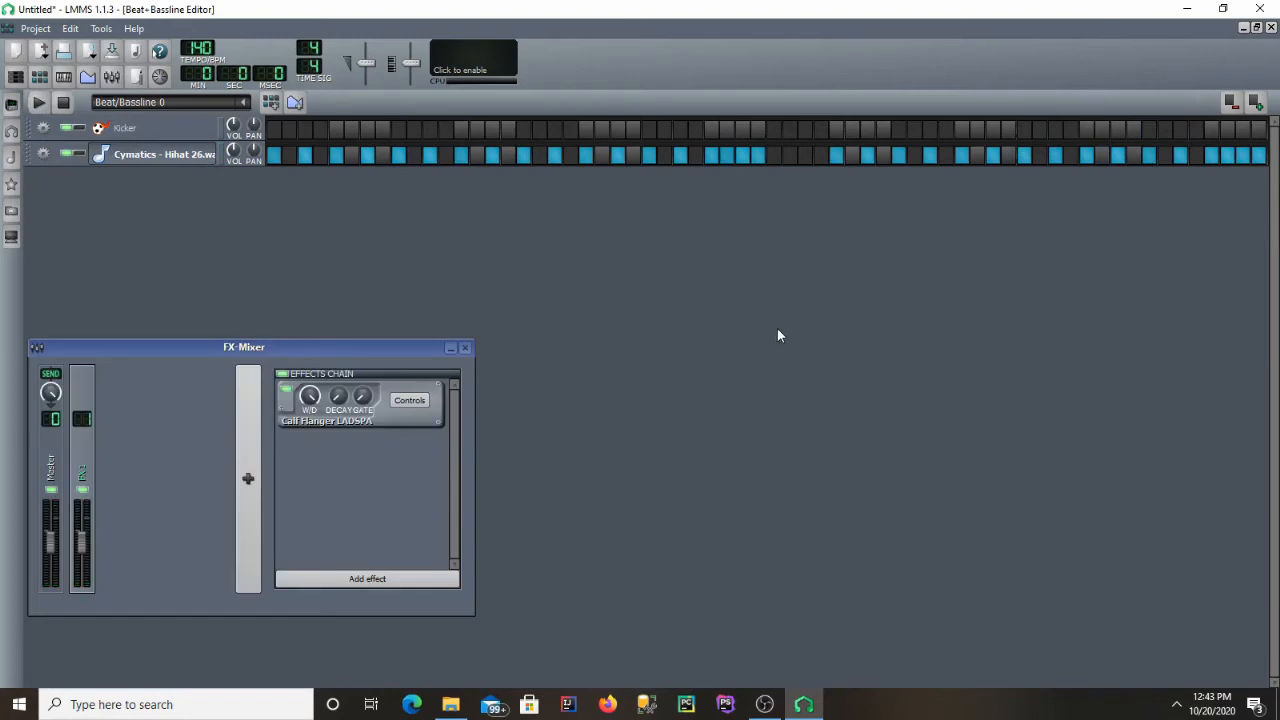
left_click(420, 404)
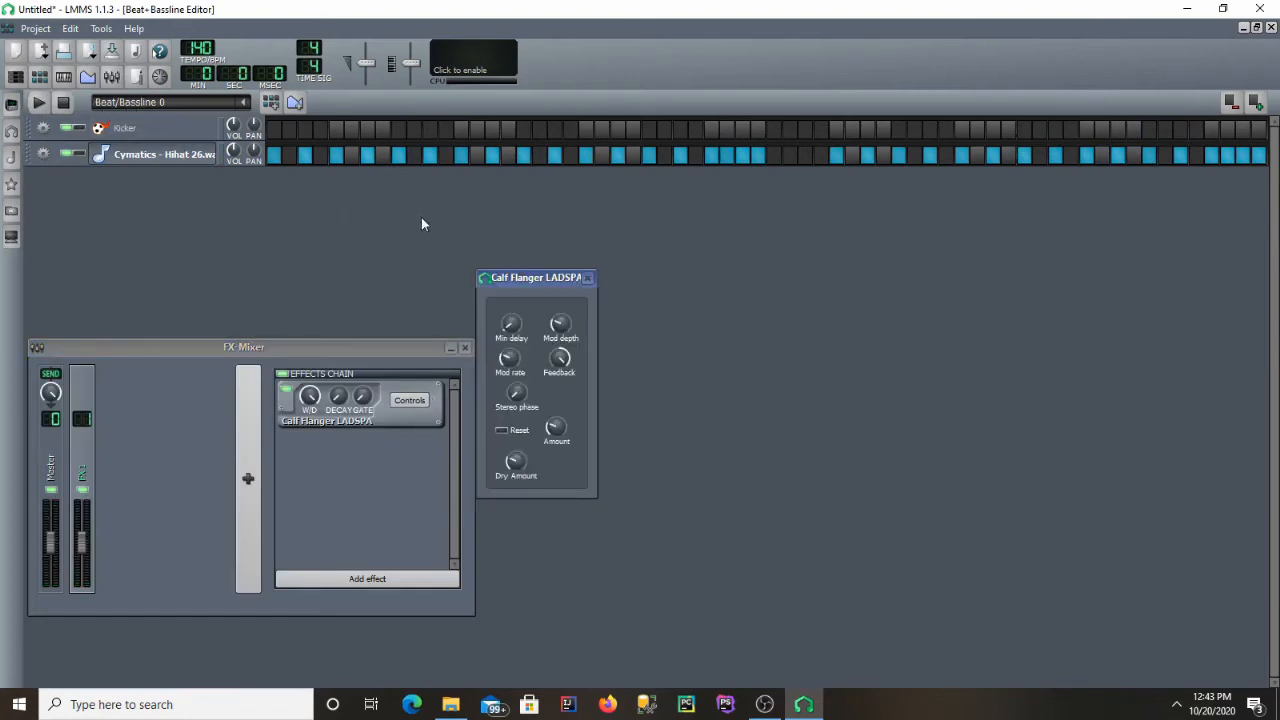
left_click(1257, 30)
Lower the Calf Flanger's Feedback while the hi-hat pattern plays.
left_click(530, 125)
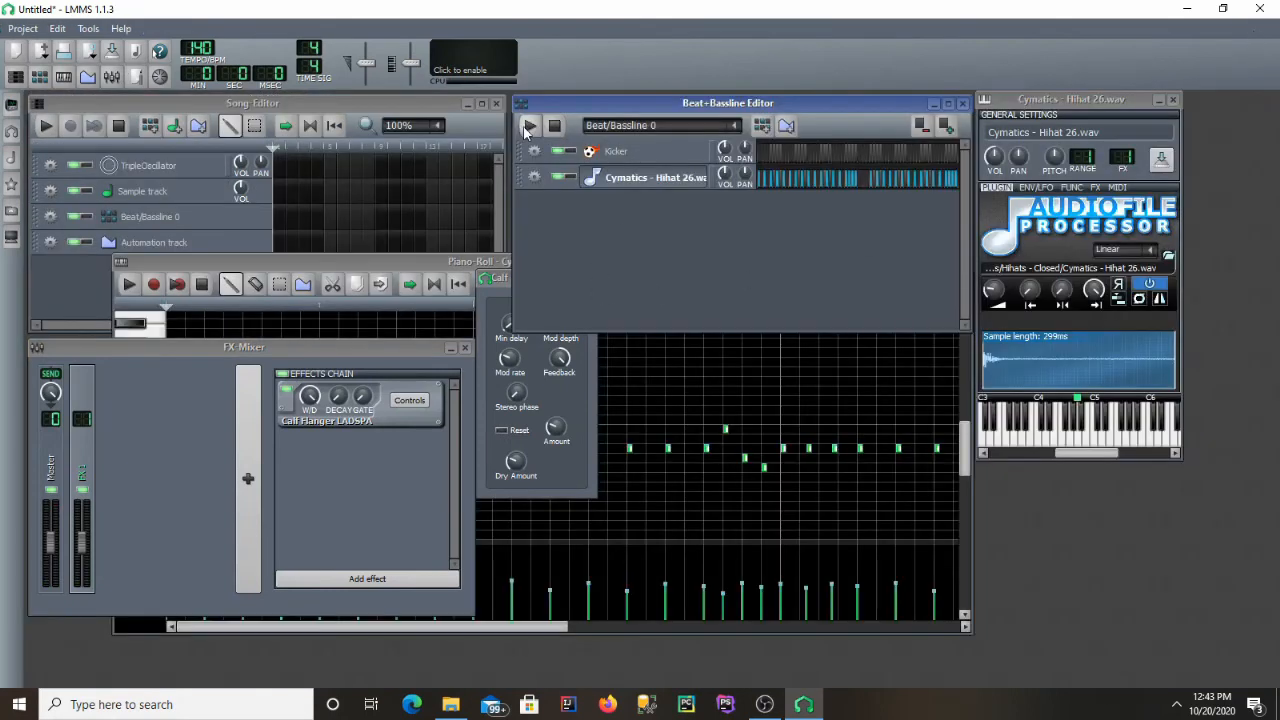
left_click_drag(503, 277, 492, 269)
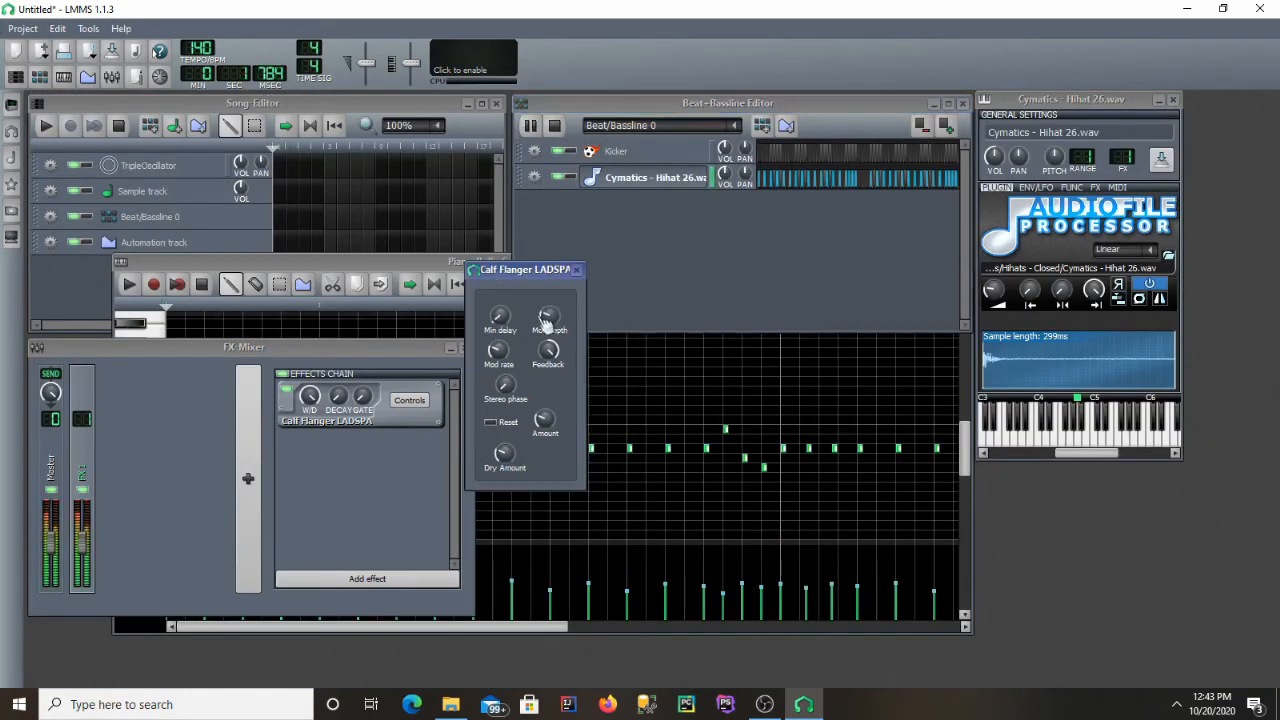
left_click_drag(549, 318, 552, 358)
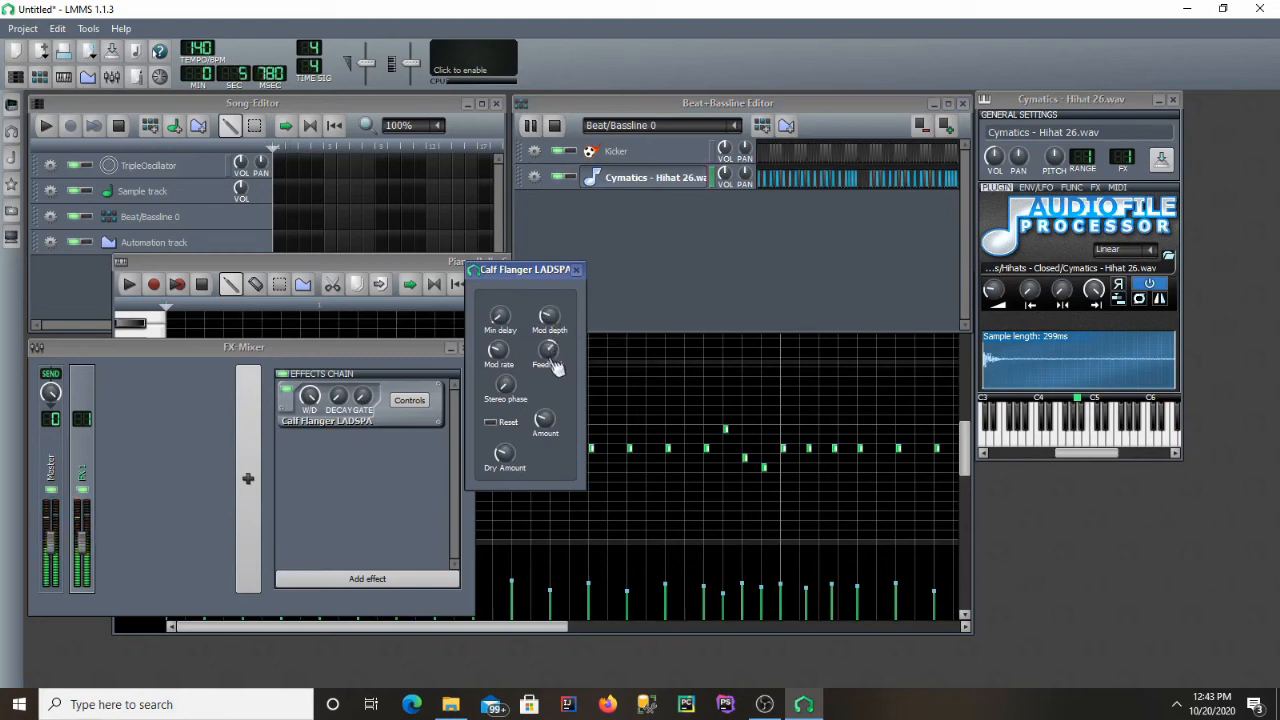
Compare the playing hi-hats with the flanger switched off and on twice, leaving it on, and stop playback.
left_click(290, 390)
left_click(290, 391)
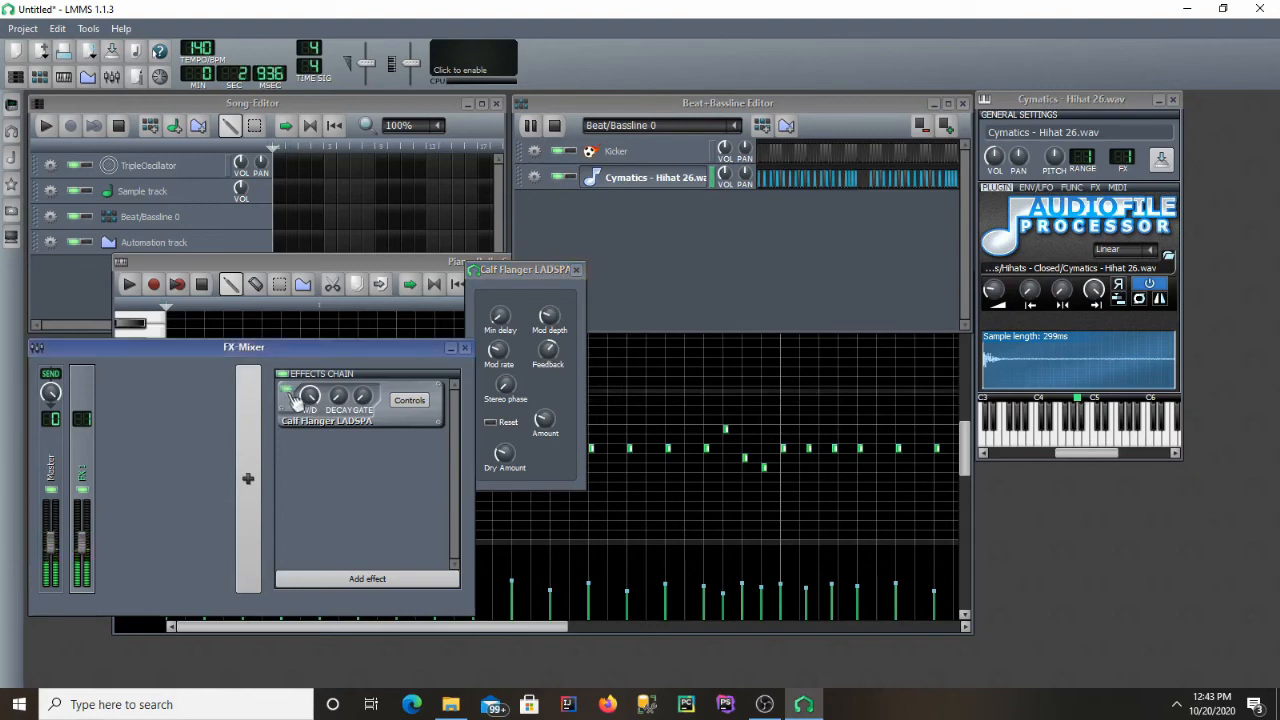
left_click(290, 391)
left_click(290, 391)
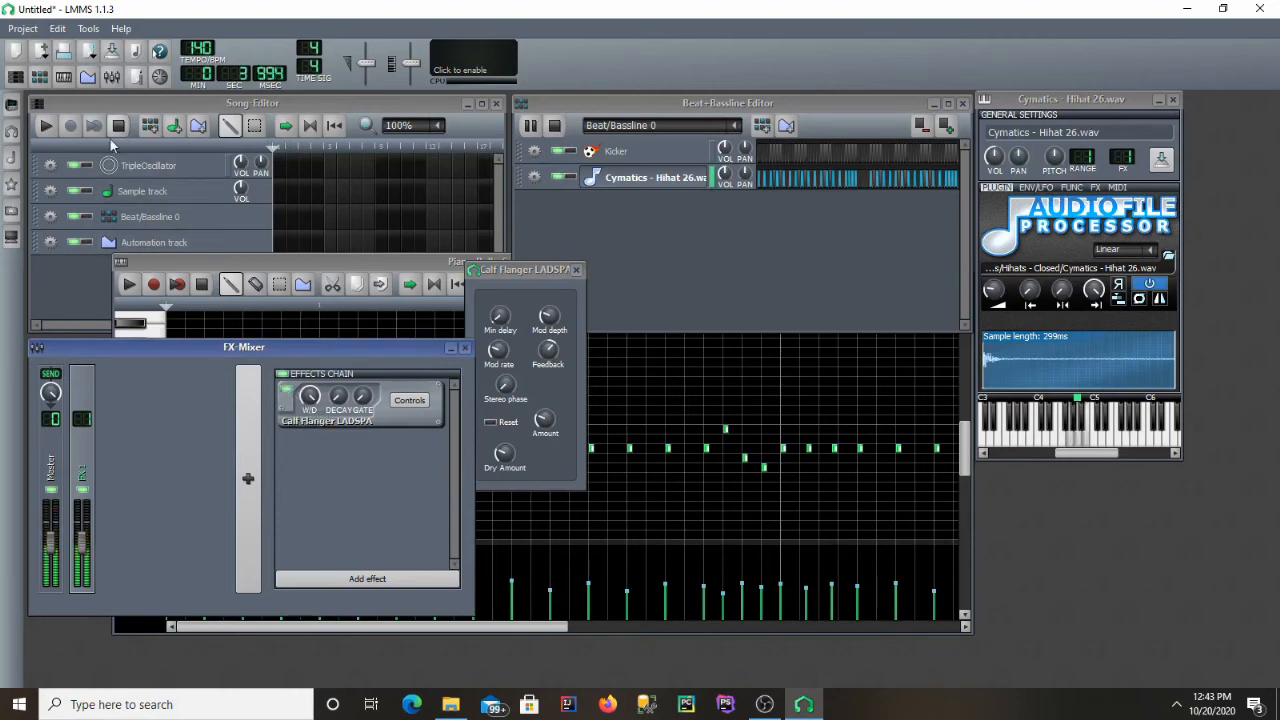
left_click(554, 125)
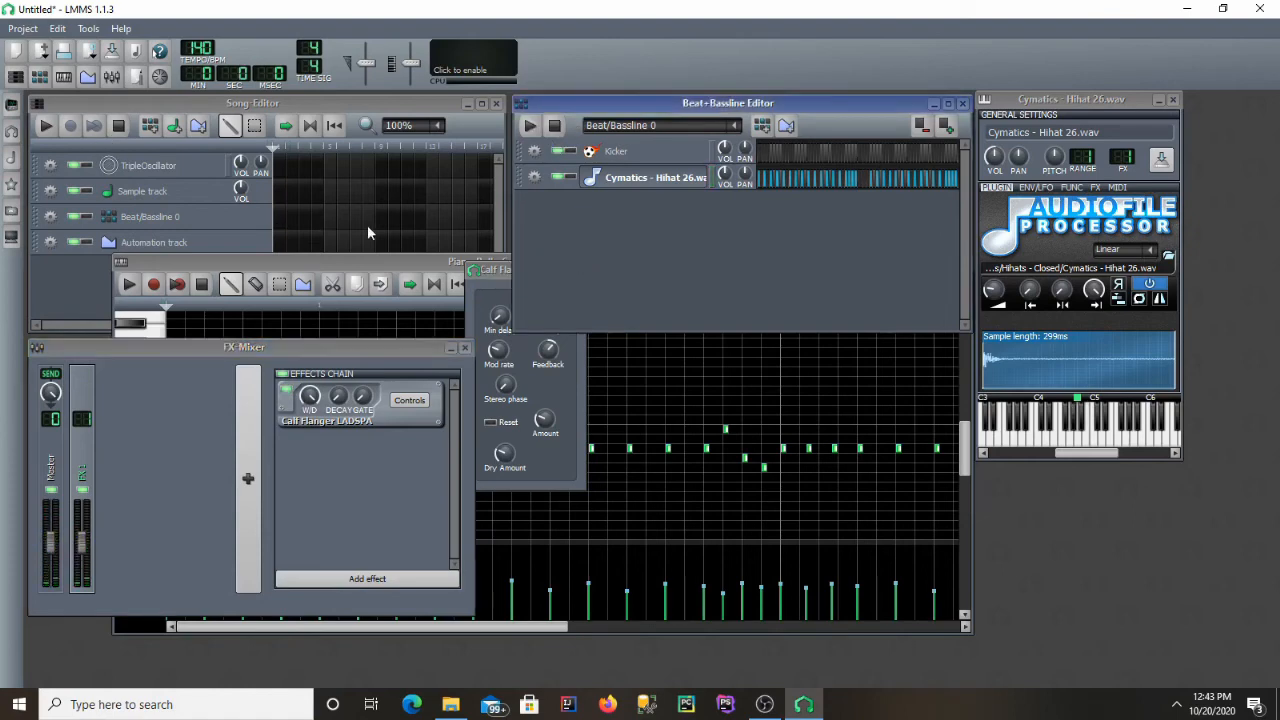
Link the Calf Flanger's on/off switch to a block at the start of the Automation track and open that block in the Automation Editor.
left_click_drag(478, 270, 488, 327)
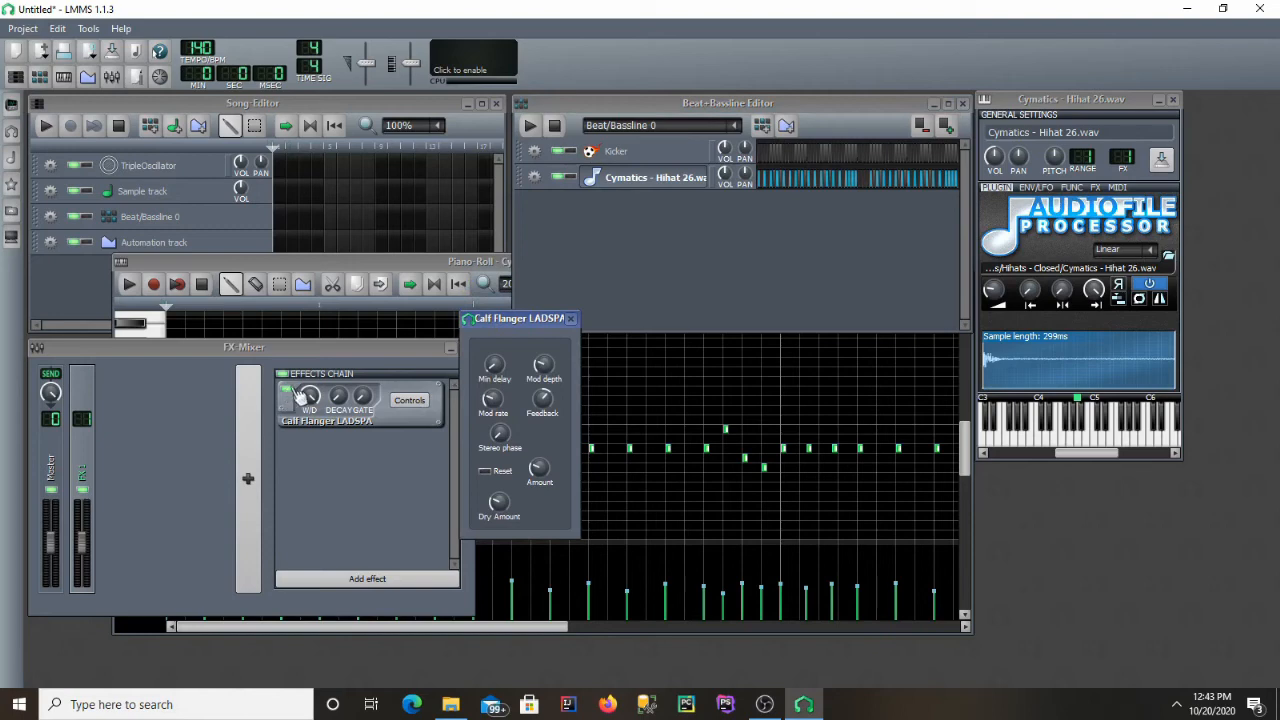
left_click_drag(298, 393, 320, 255)
right_click(290, 243)
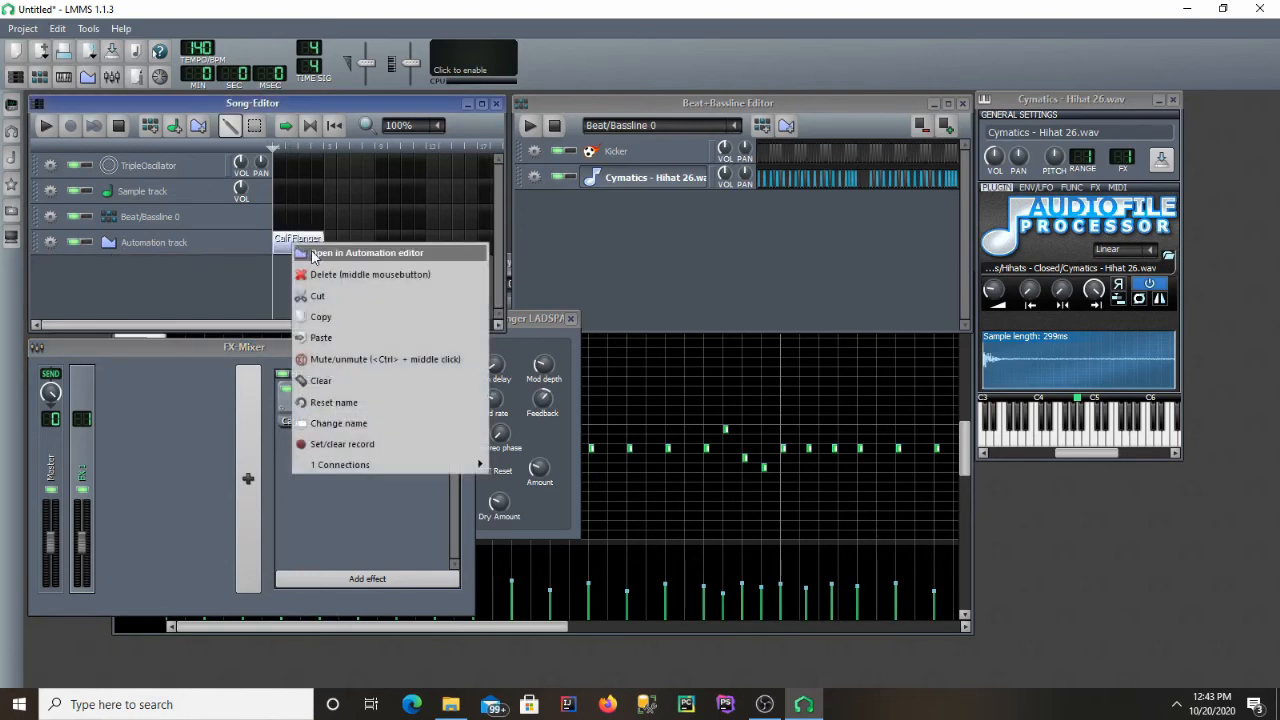
left_click(340, 253)
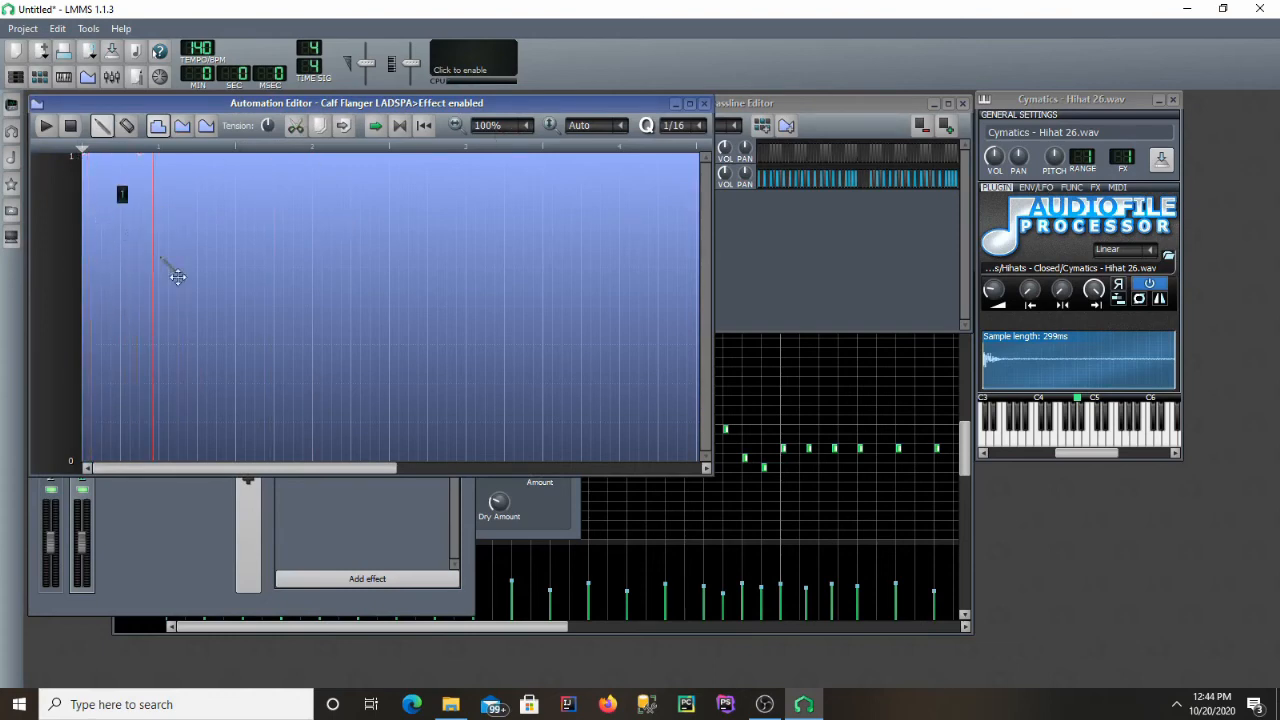
Lower the flanger's on/off automation to 0 from the very start of the block and close the Automation Editor.
left_click(242, 358)
left_click_drag(213, 398, 101, 540)
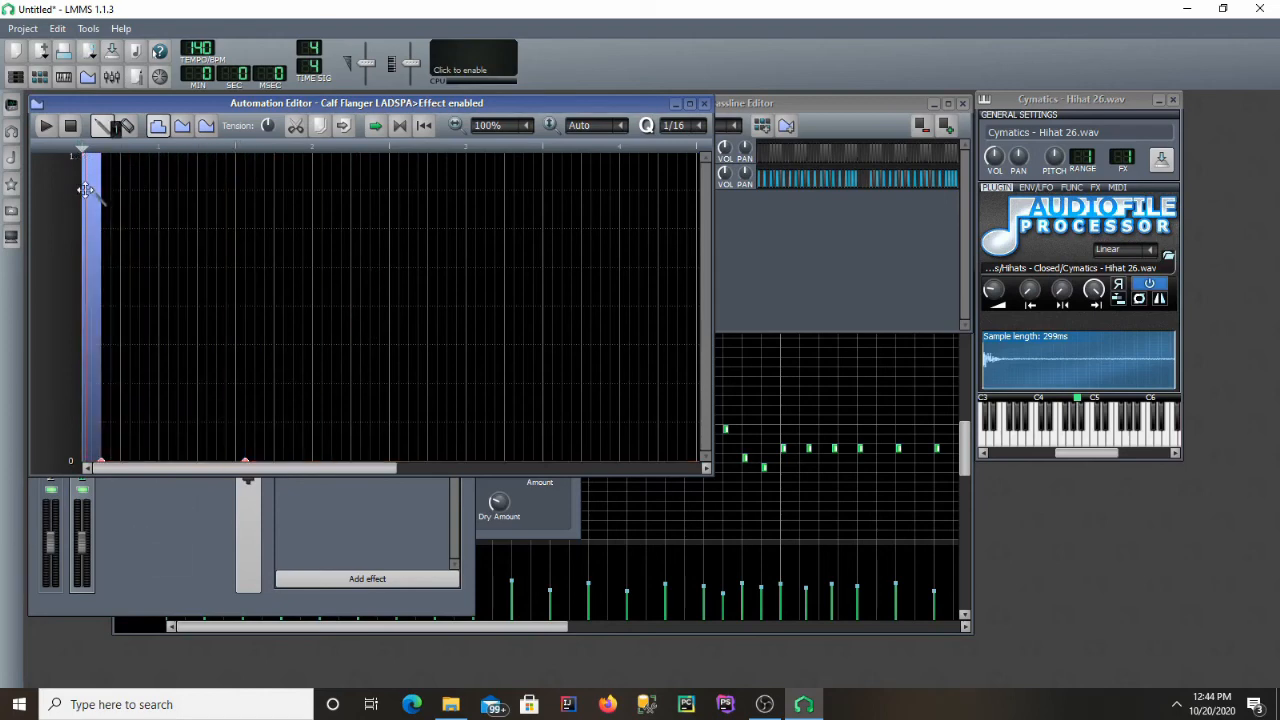
left_click_drag(85, 190, 80, 524)
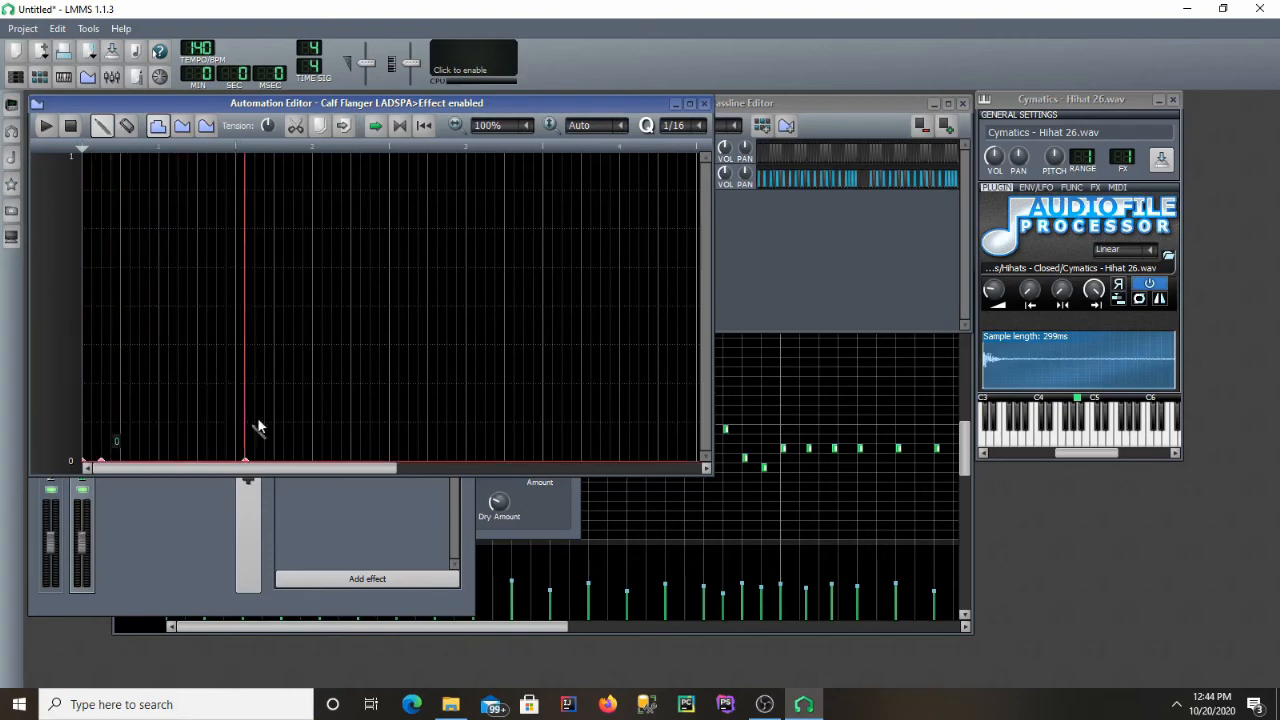
left_click(704, 104)
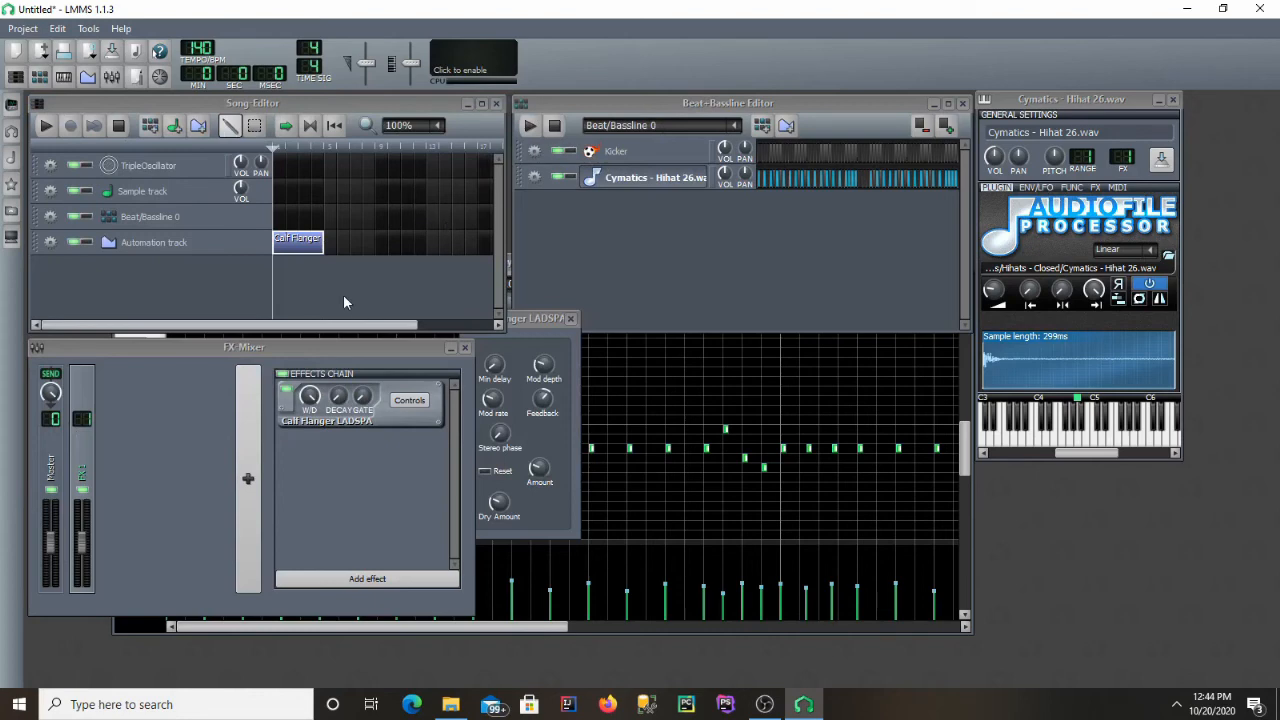
While playing the song, fill the Beat/Bassline 0 track for three block lengths and copy the flanger automation block under the third one.
left_click(300, 217)
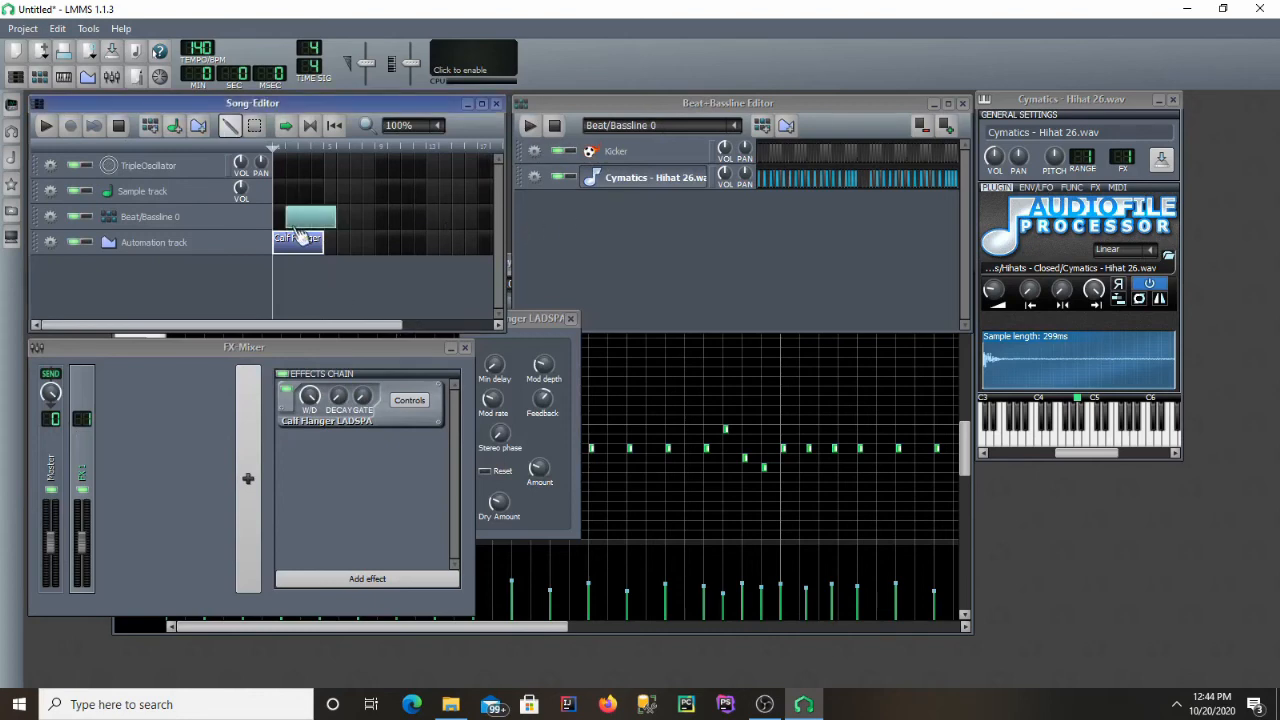
left_click(45, 125)
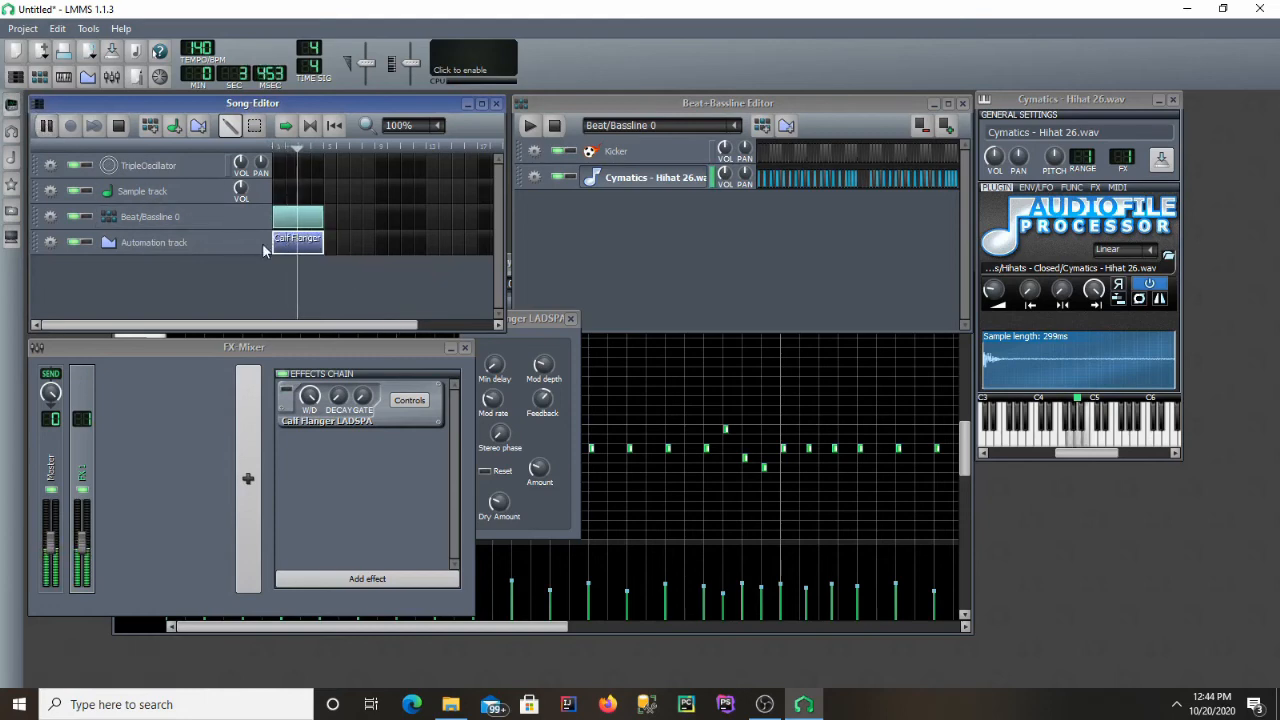
left_click_drag(278, 243, 386, 250)
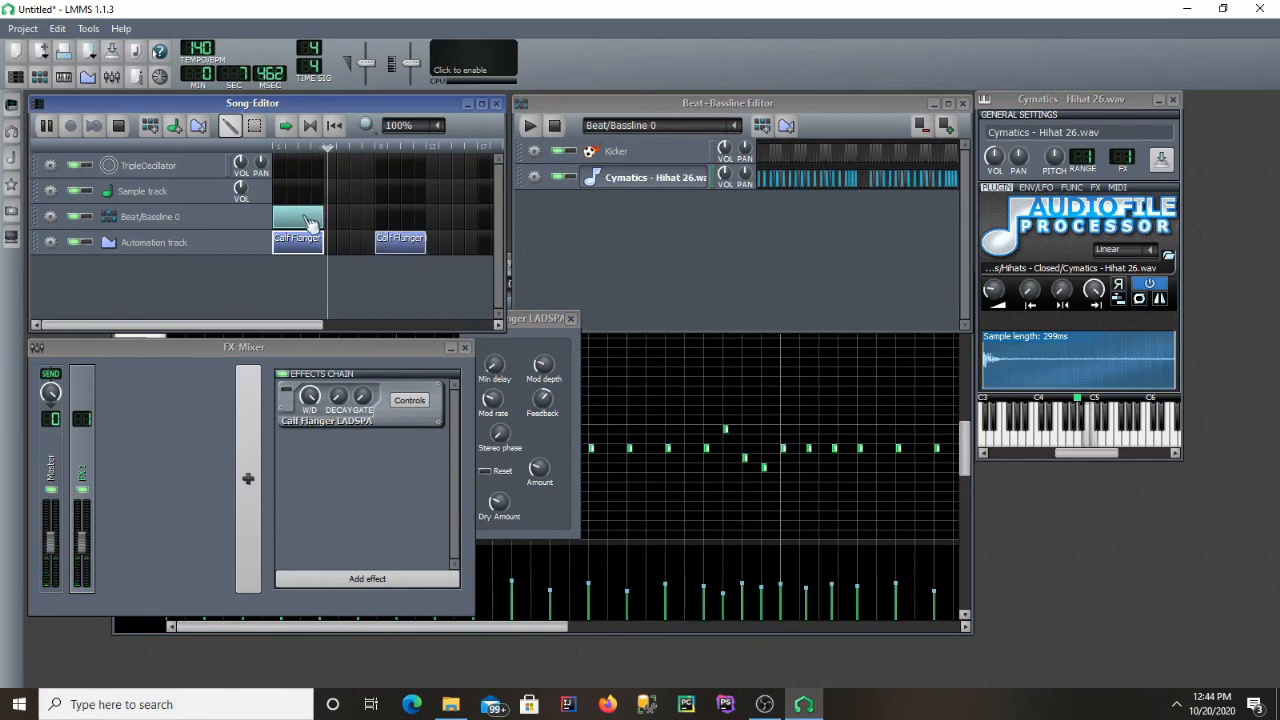
left_click_drag(320, 217, 410, 228)
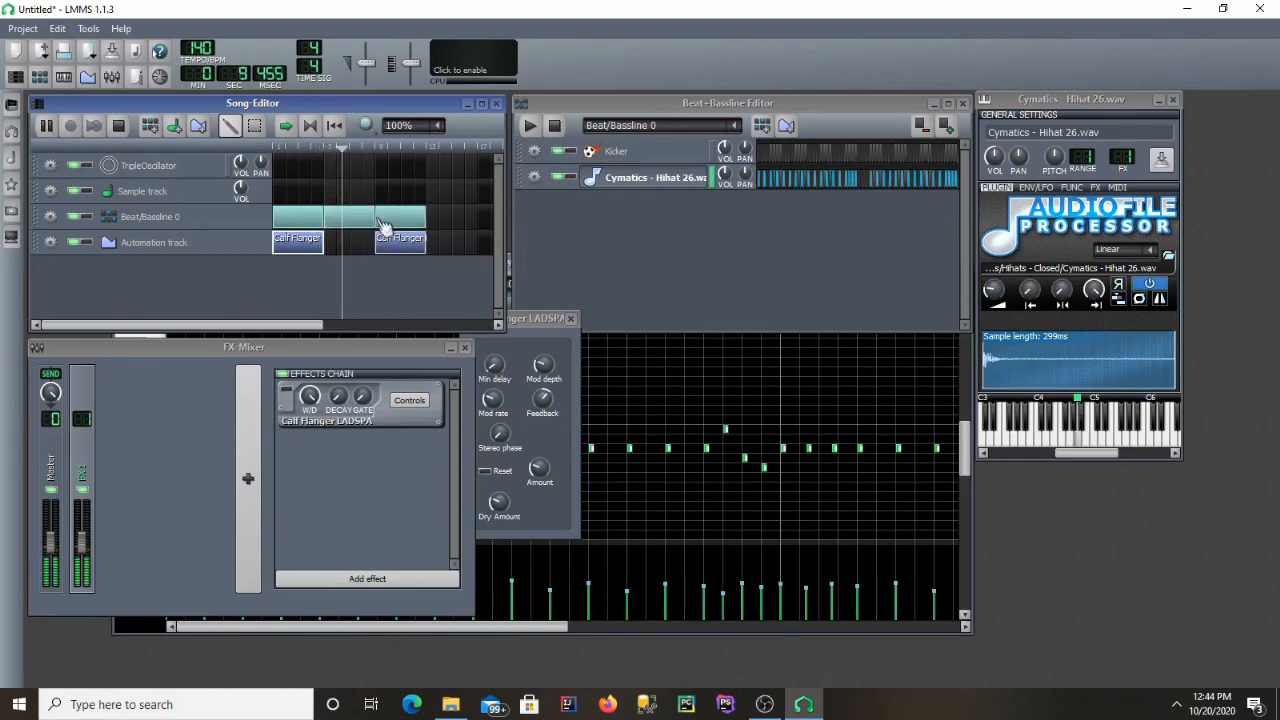
Edit the copied flanger automation block at bar 9 to value 1 over most of the first bar, keeping 0 at its start.
right_click(385, 249)
left_click(392, 252)
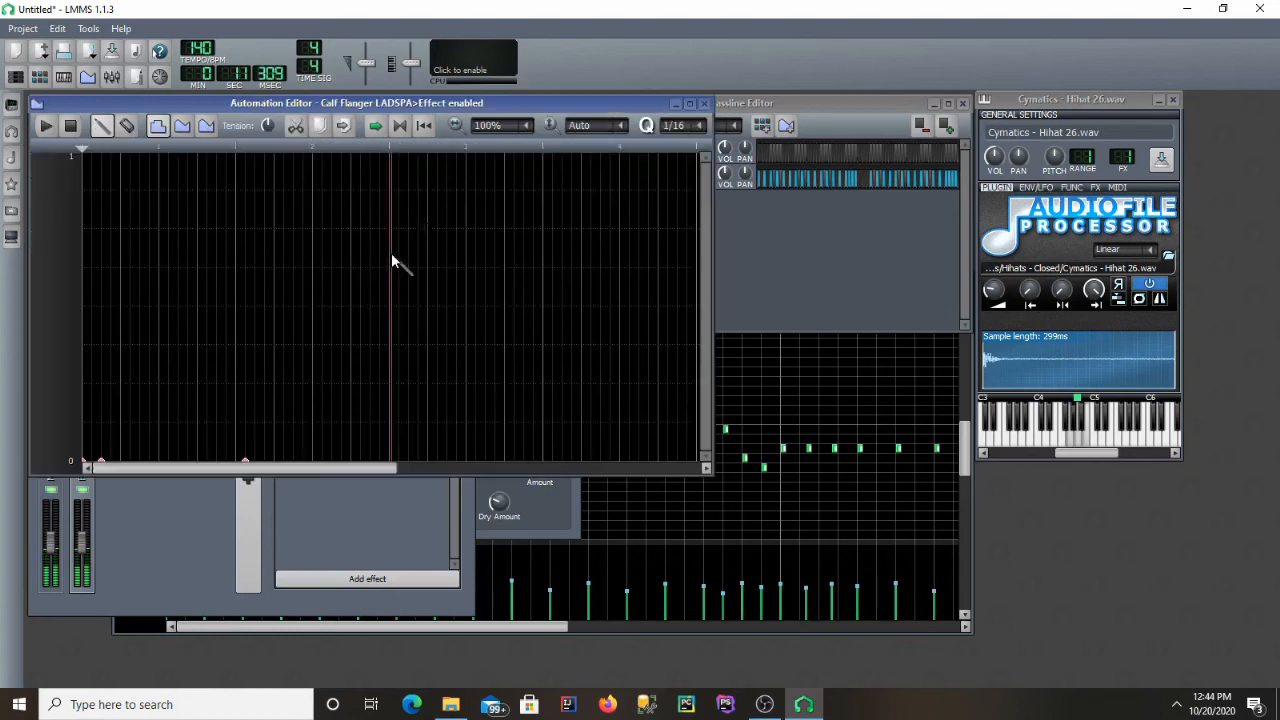
left_click_drag(150, 290, 141, 204)
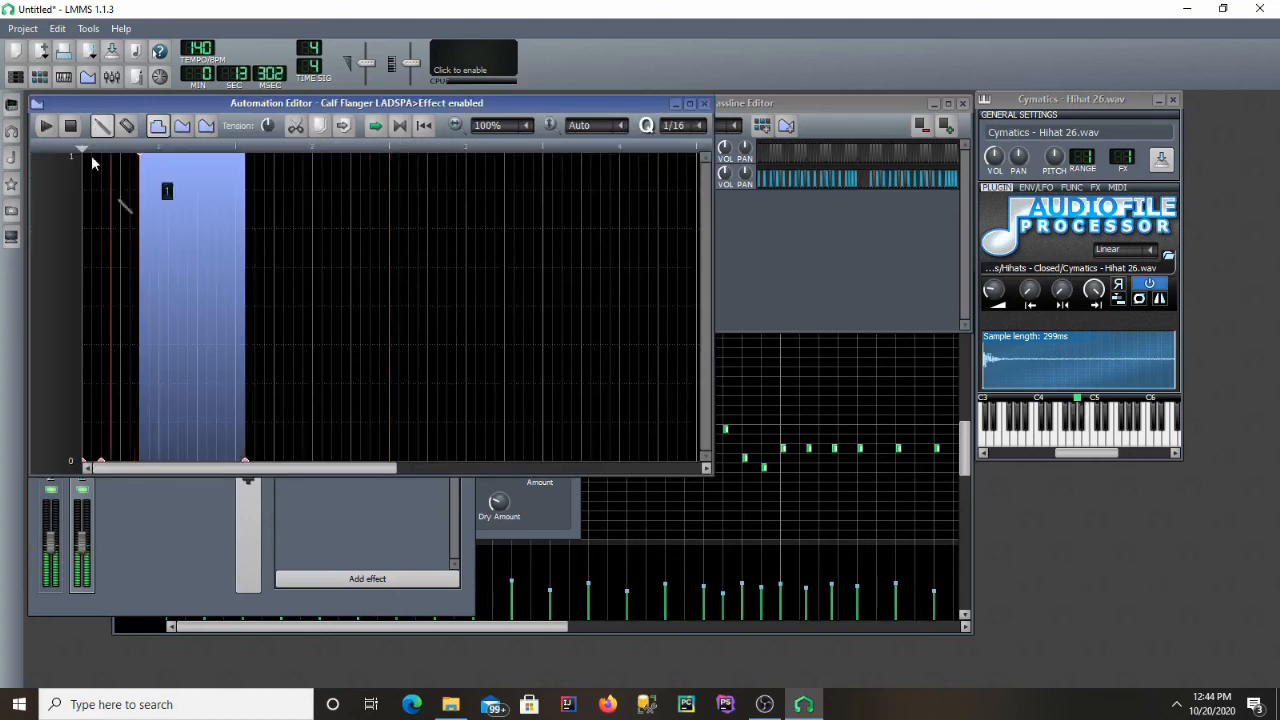
left_click(92, 159)
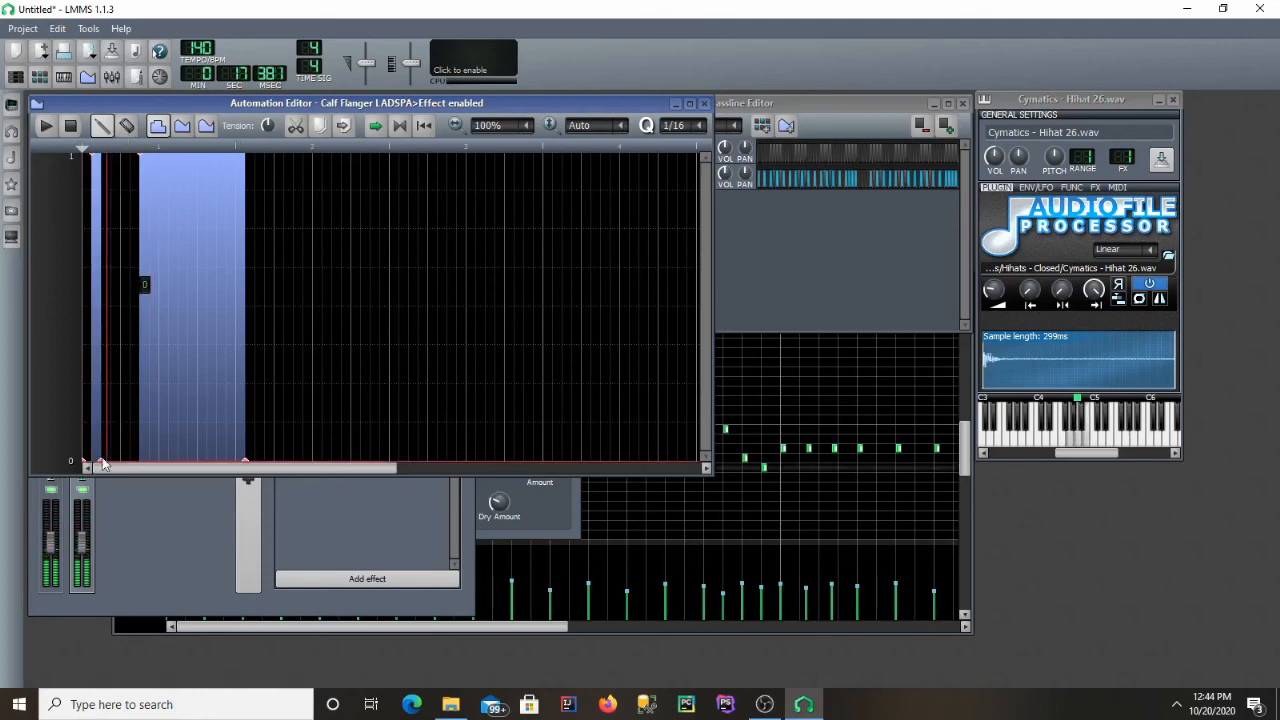
left_click_drag(100, 461, 236, 154)
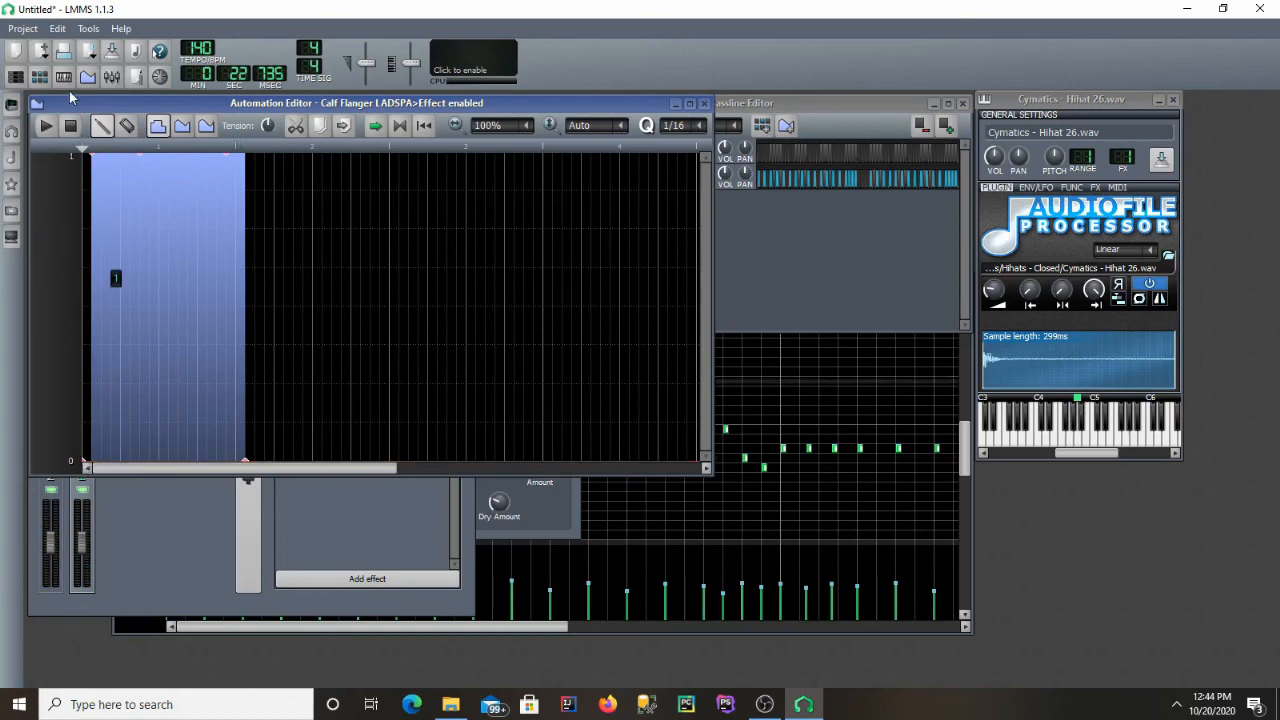
left_click(86, 461)
left_click(704, 103)
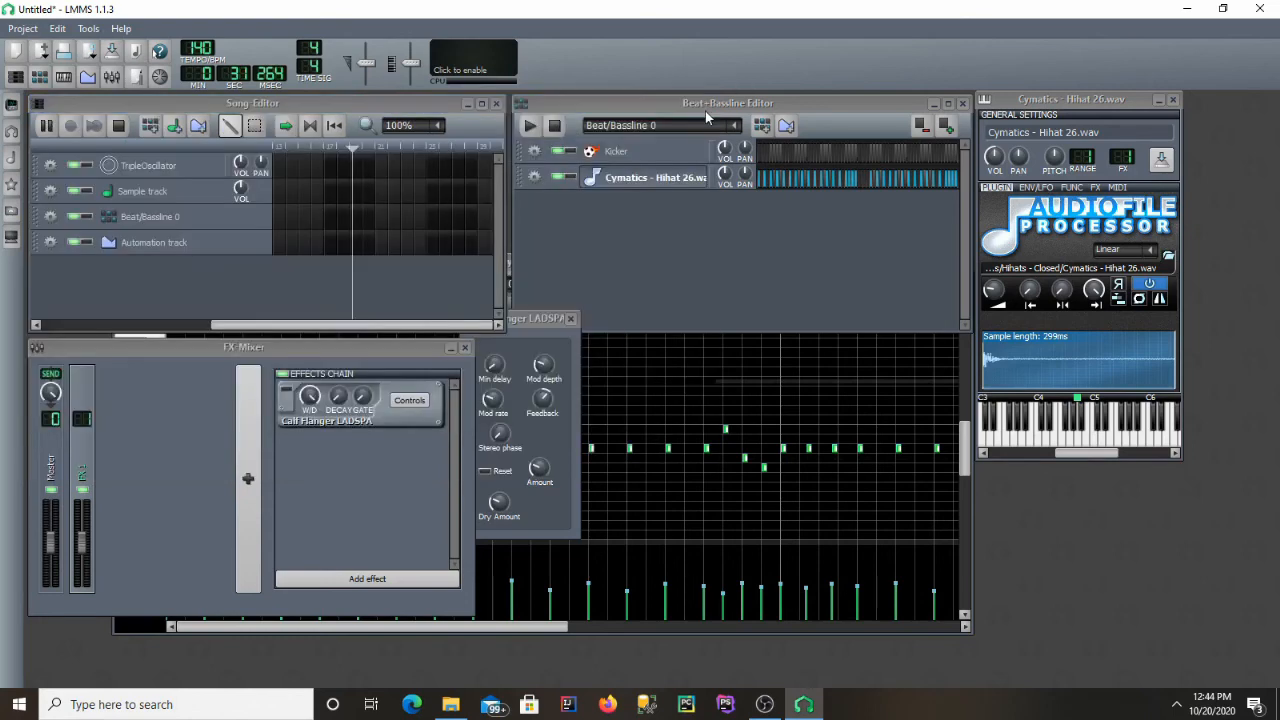
Stop the song and delete the copied flanger automation block at bar 9.
left_click(368, 325)
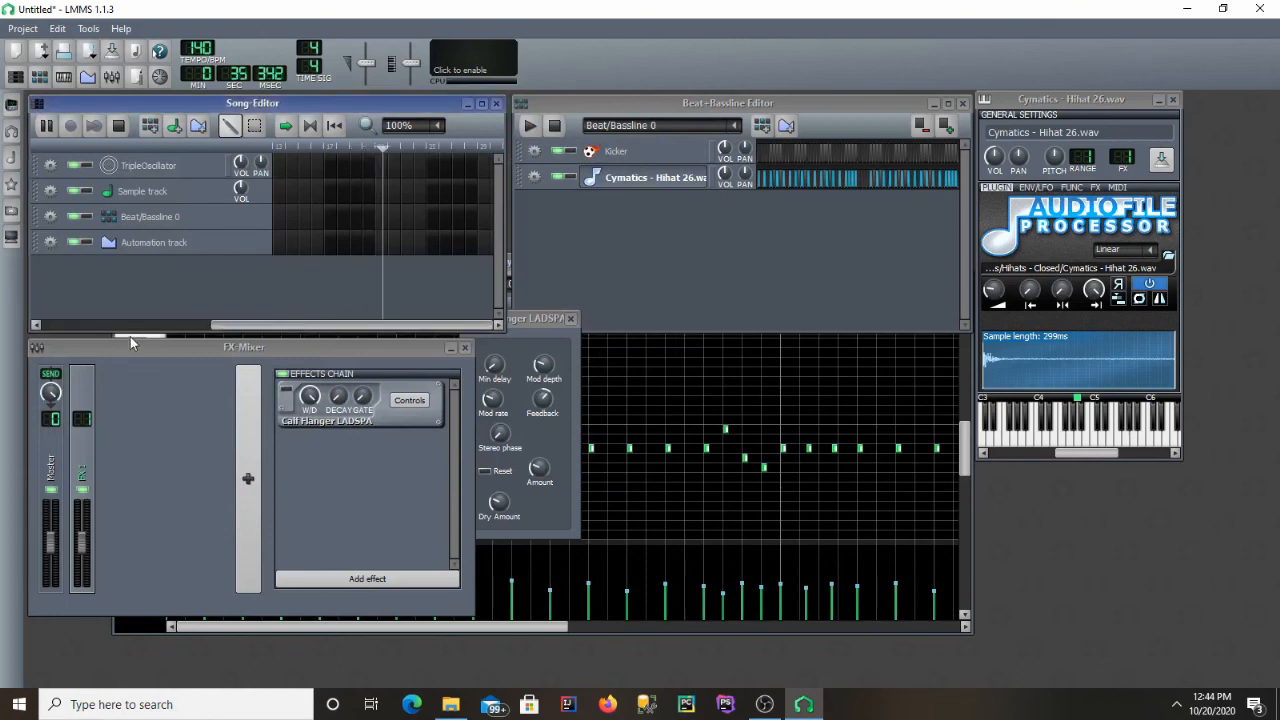
left_click(118, 125)
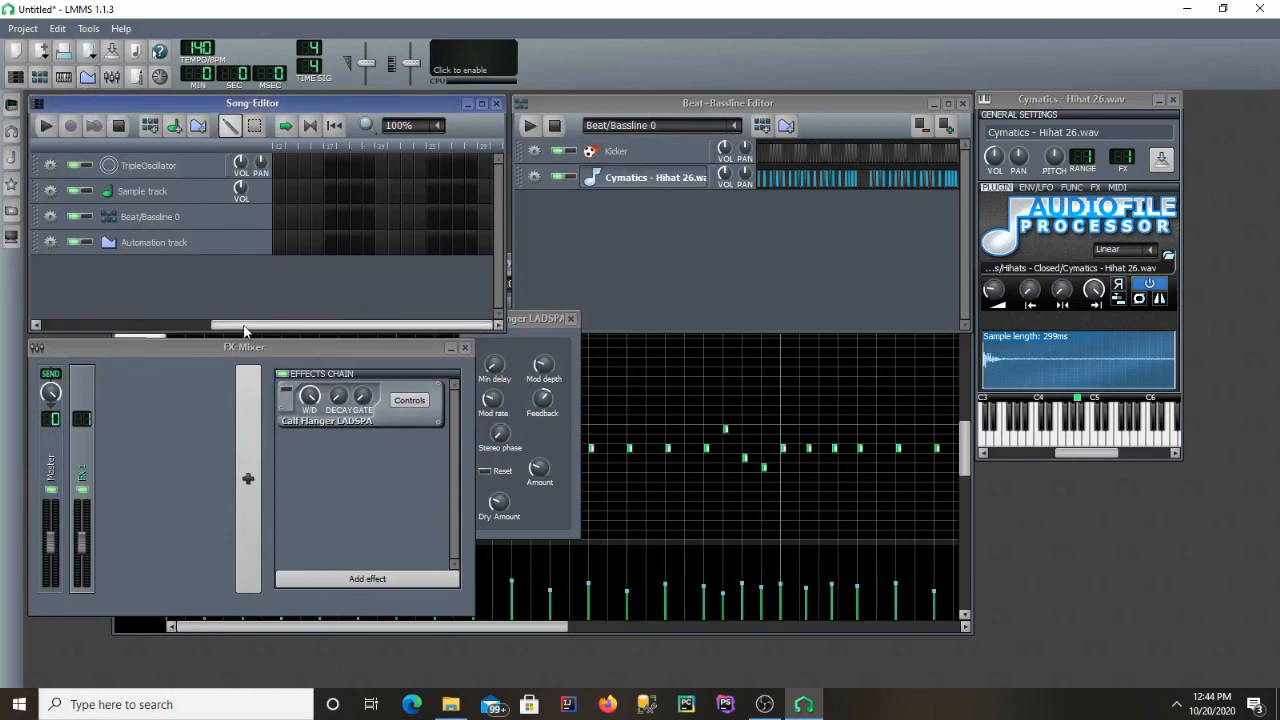
left_click_drag(237, 330, 50, 342)
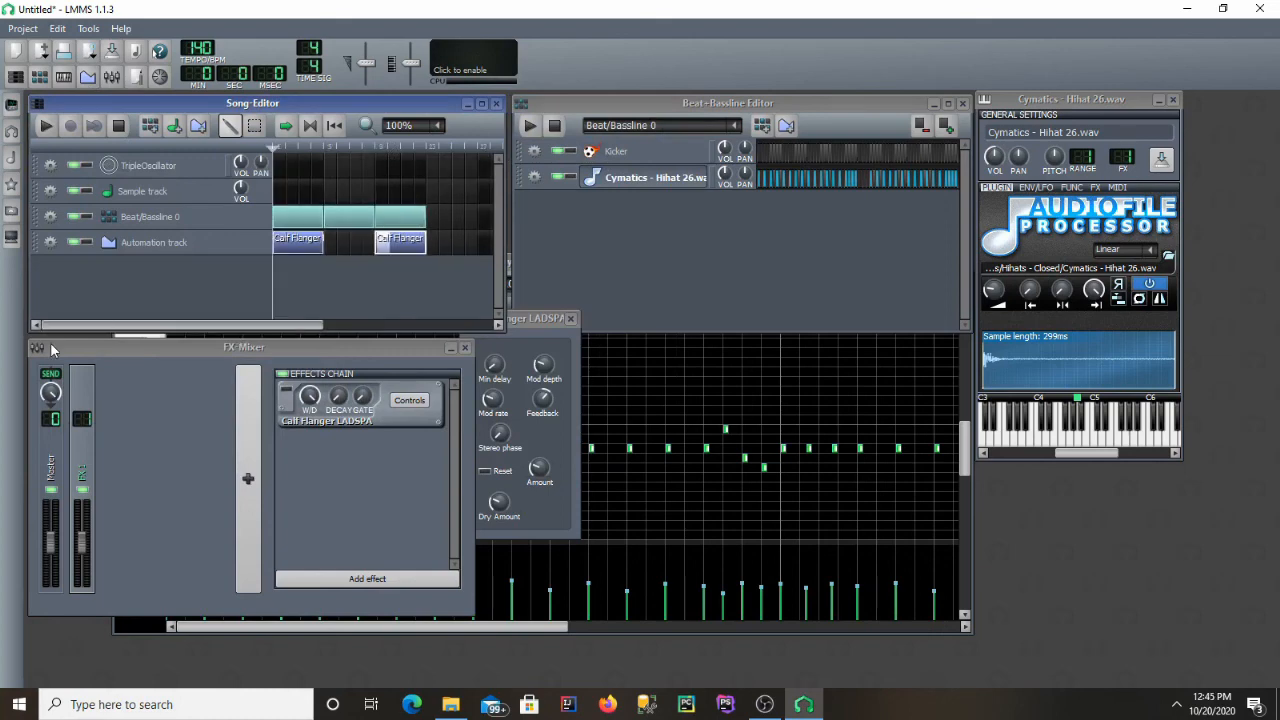
right_click(406, 246)
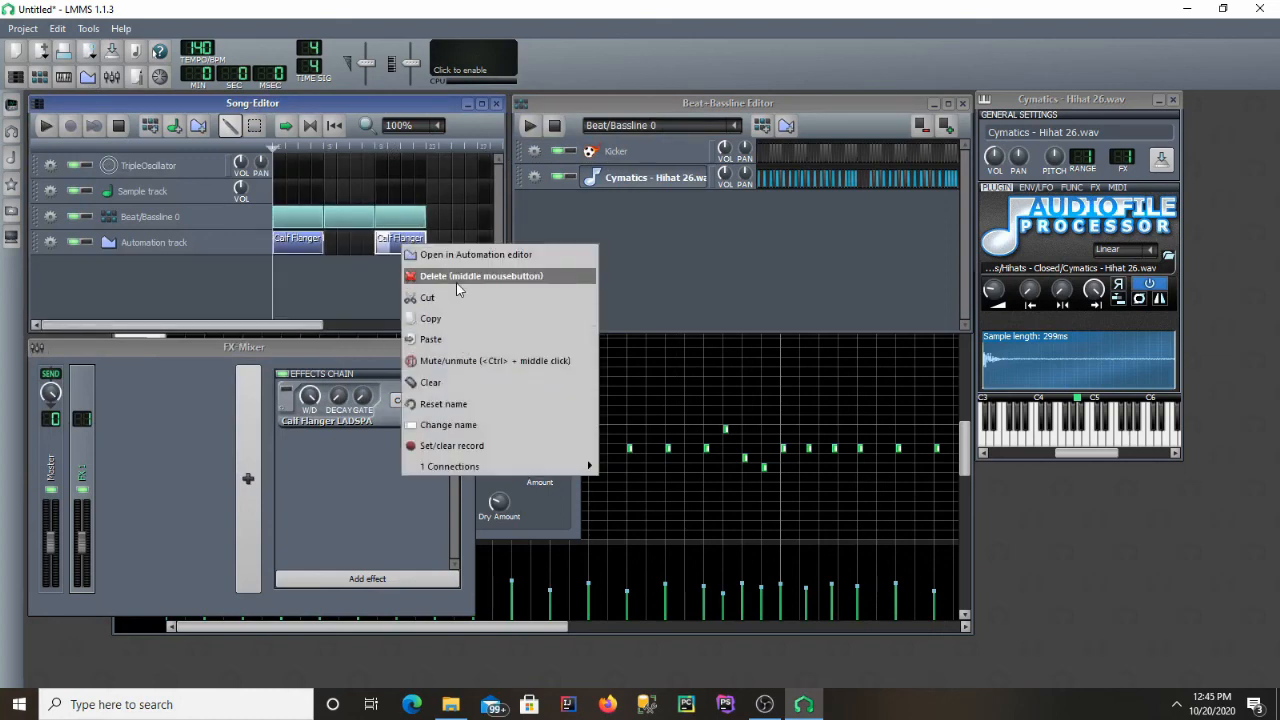
left_click(456, 276)
Link the flanger's switch to a new automation block at bar 9 set to on, and play part of the song to check it.
left_click_drag(310, 398, 423, 256)
left_click(289, 390)
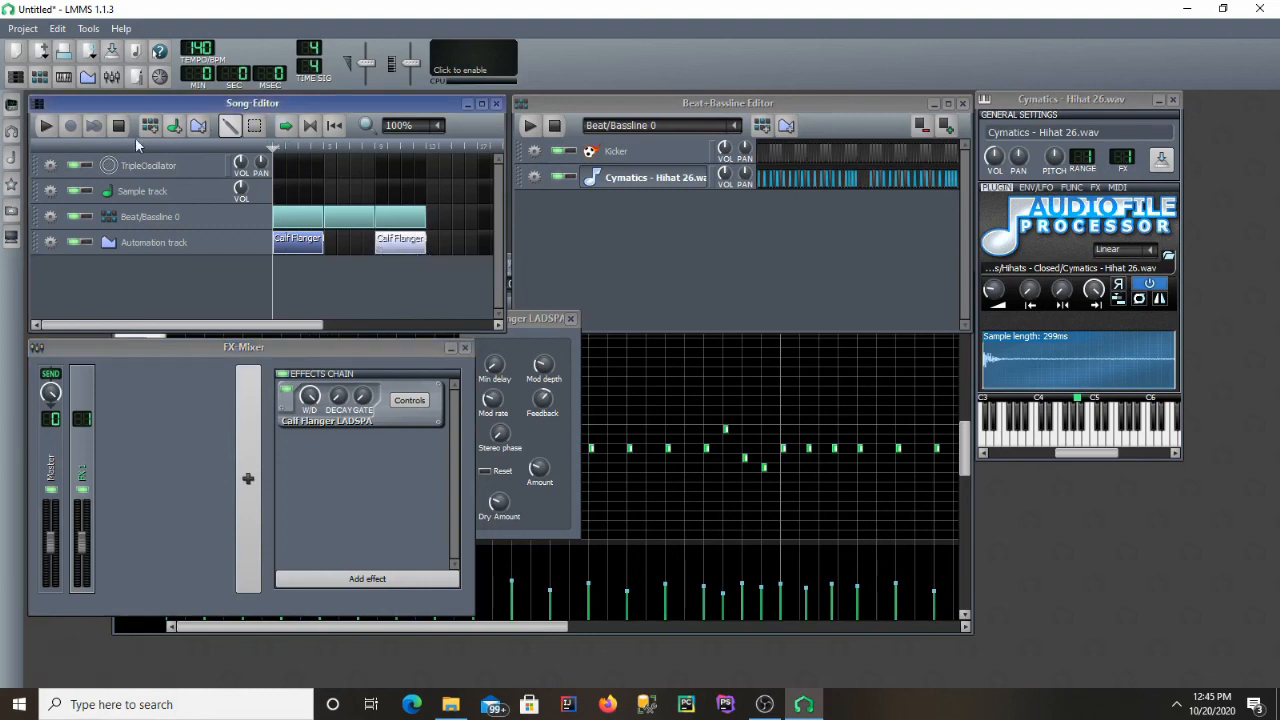
left_click(48, 134)
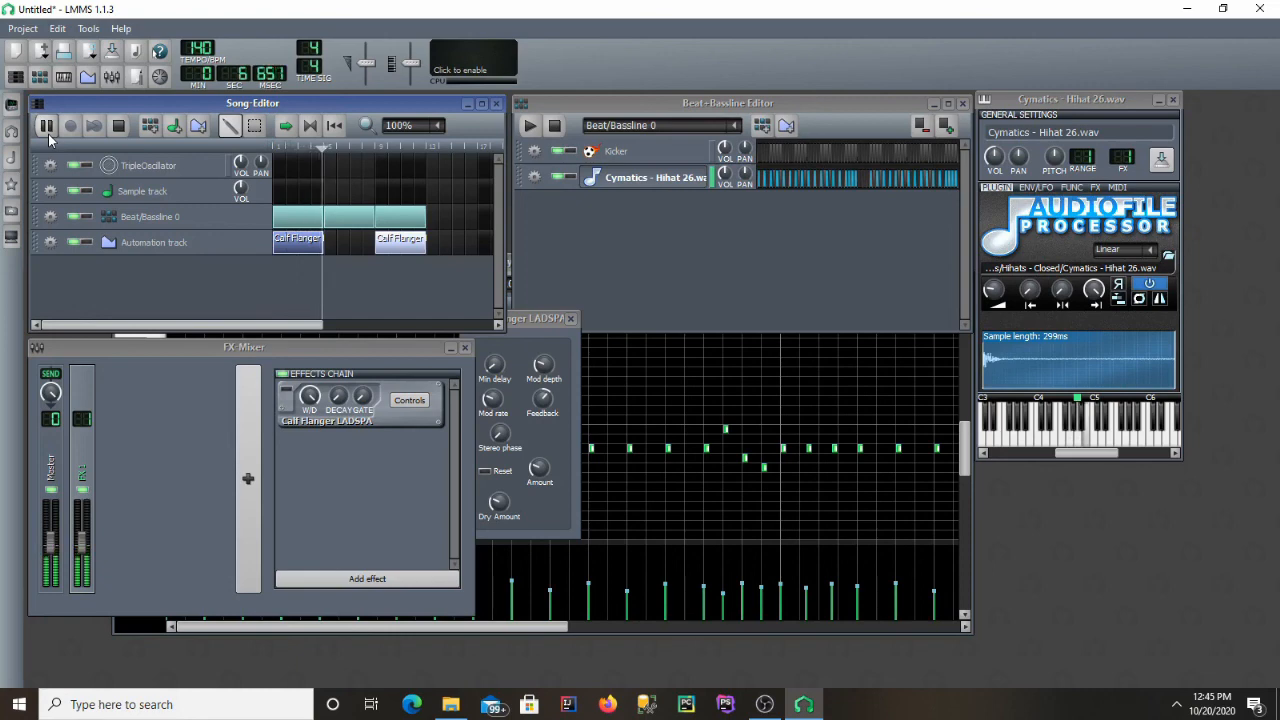
left_click(118, 125)
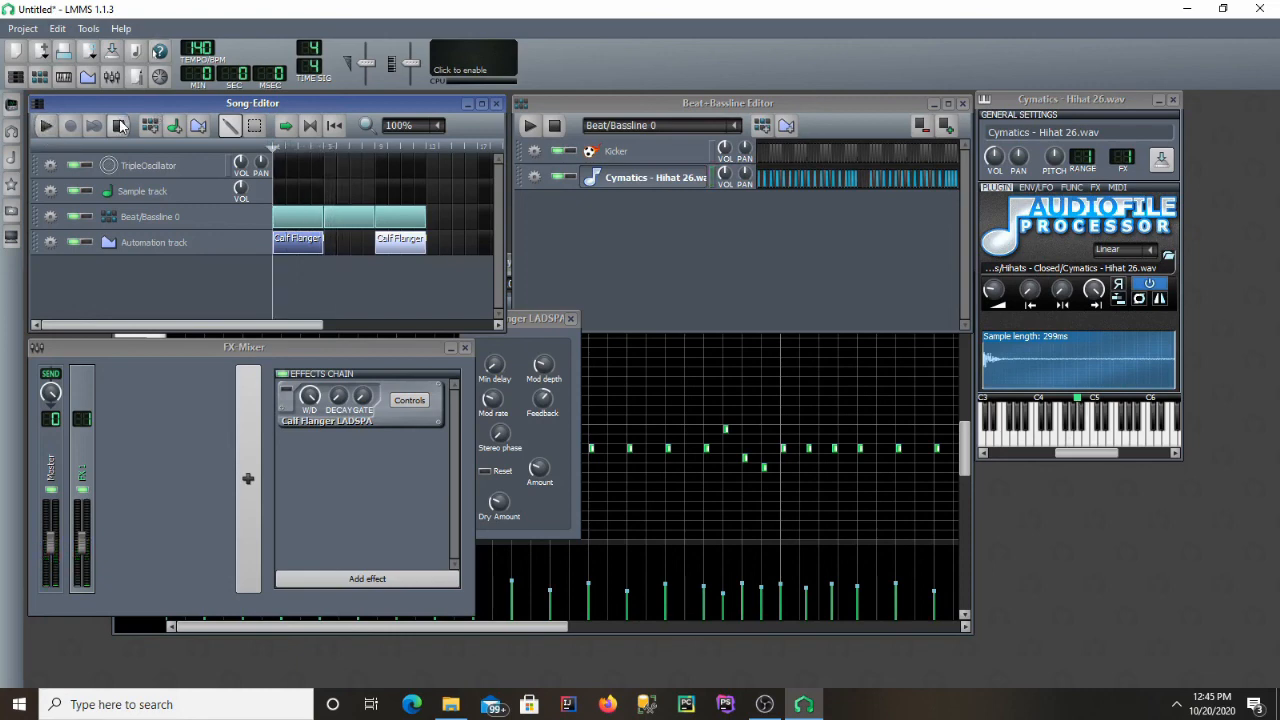